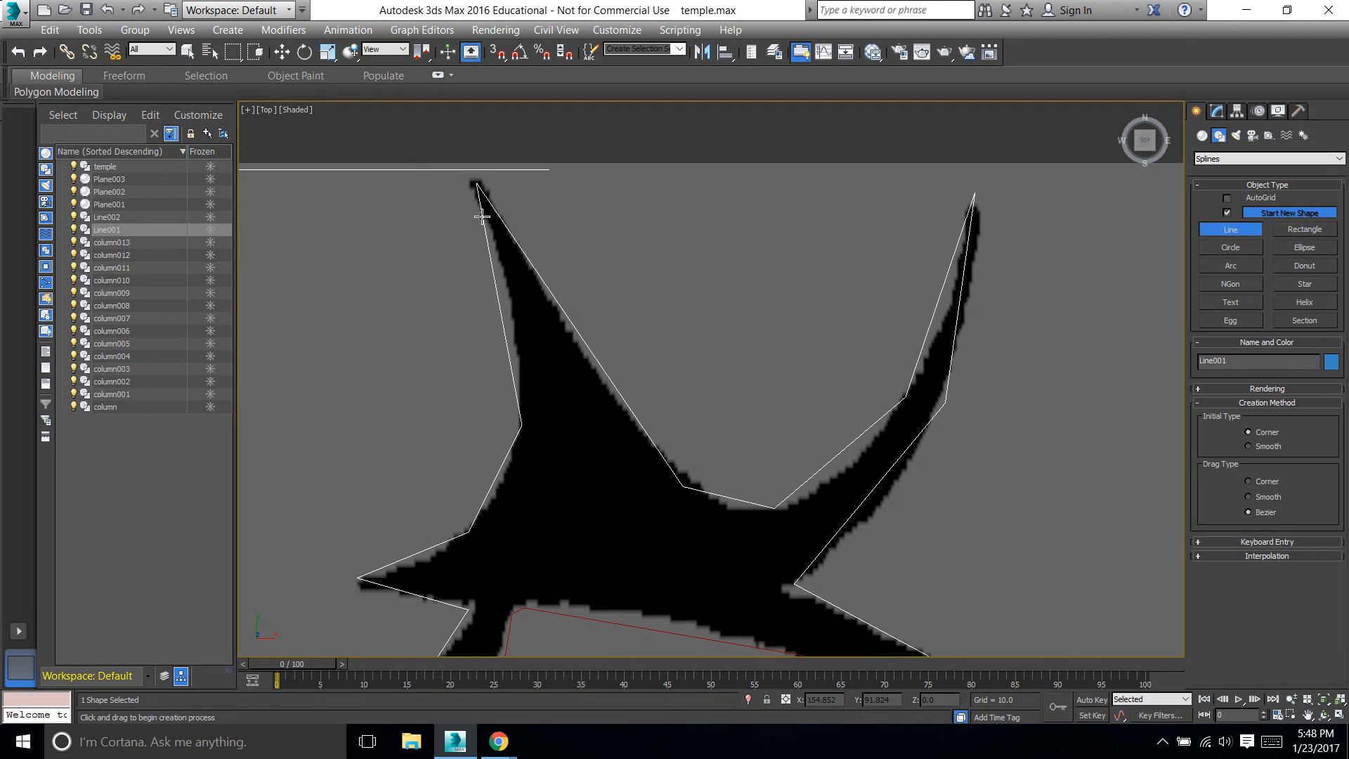
Open the Line001 spline for editing at vertex level
{"action": "left_click", "coordinate": [153, 230]}
{"action": "left_click", "coordinate": [153, 230]}
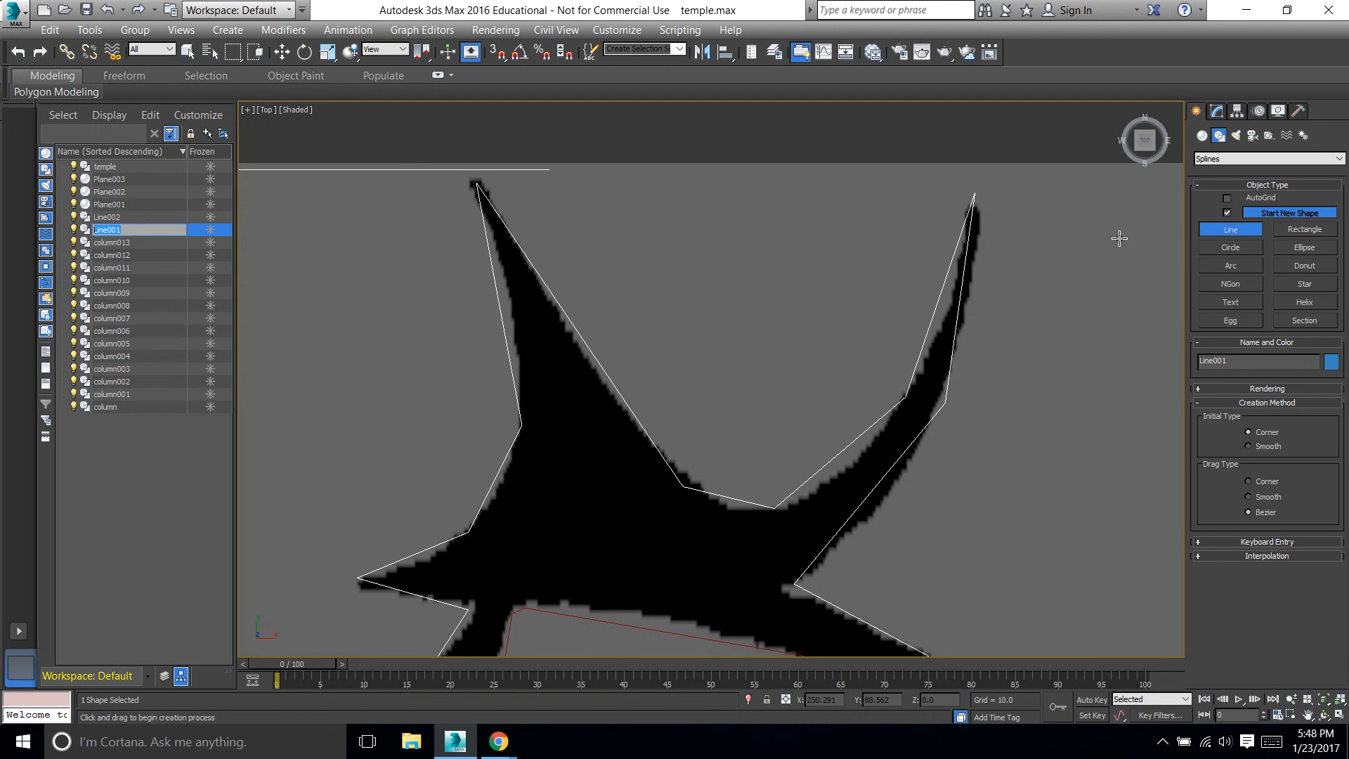
{"action": "left_click", "coordinate": [1215, 111]}
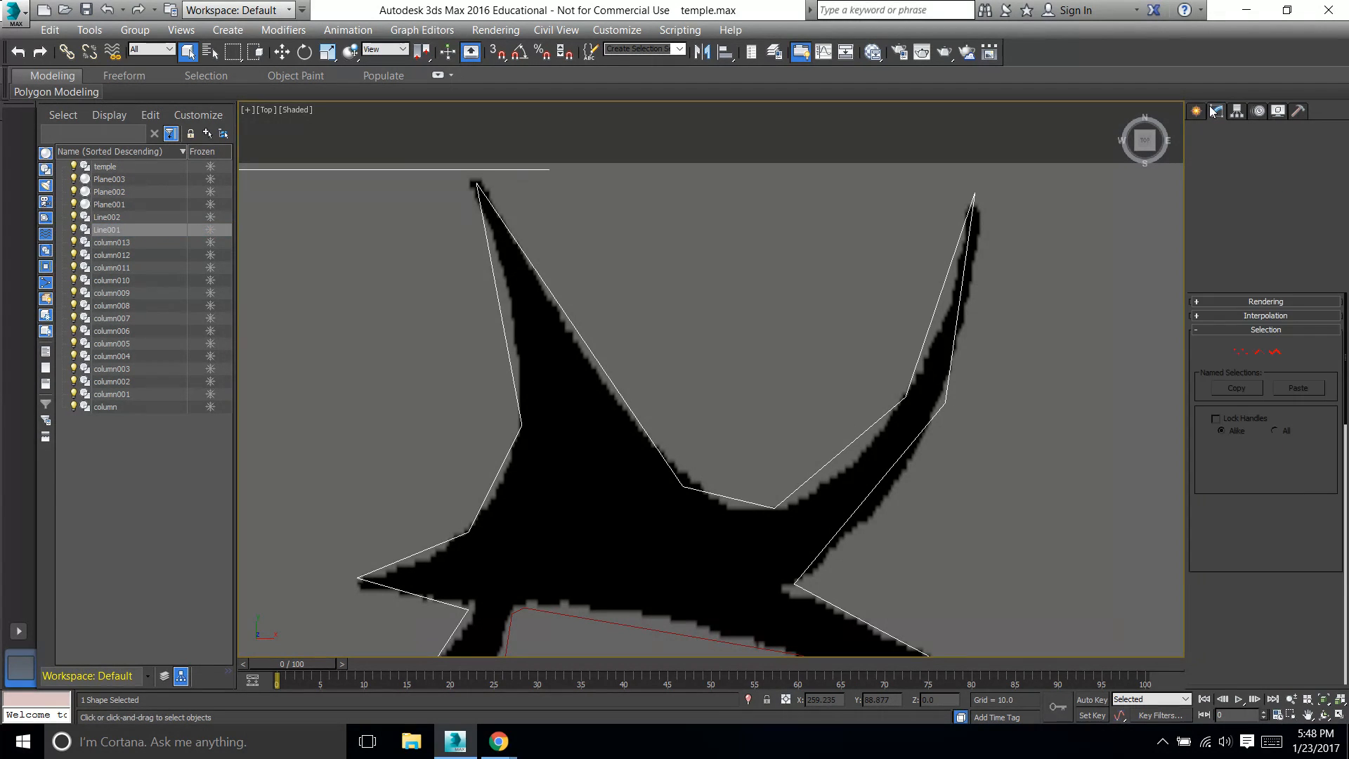
{"action": "left_click", "coordinate": [1238, 353]}
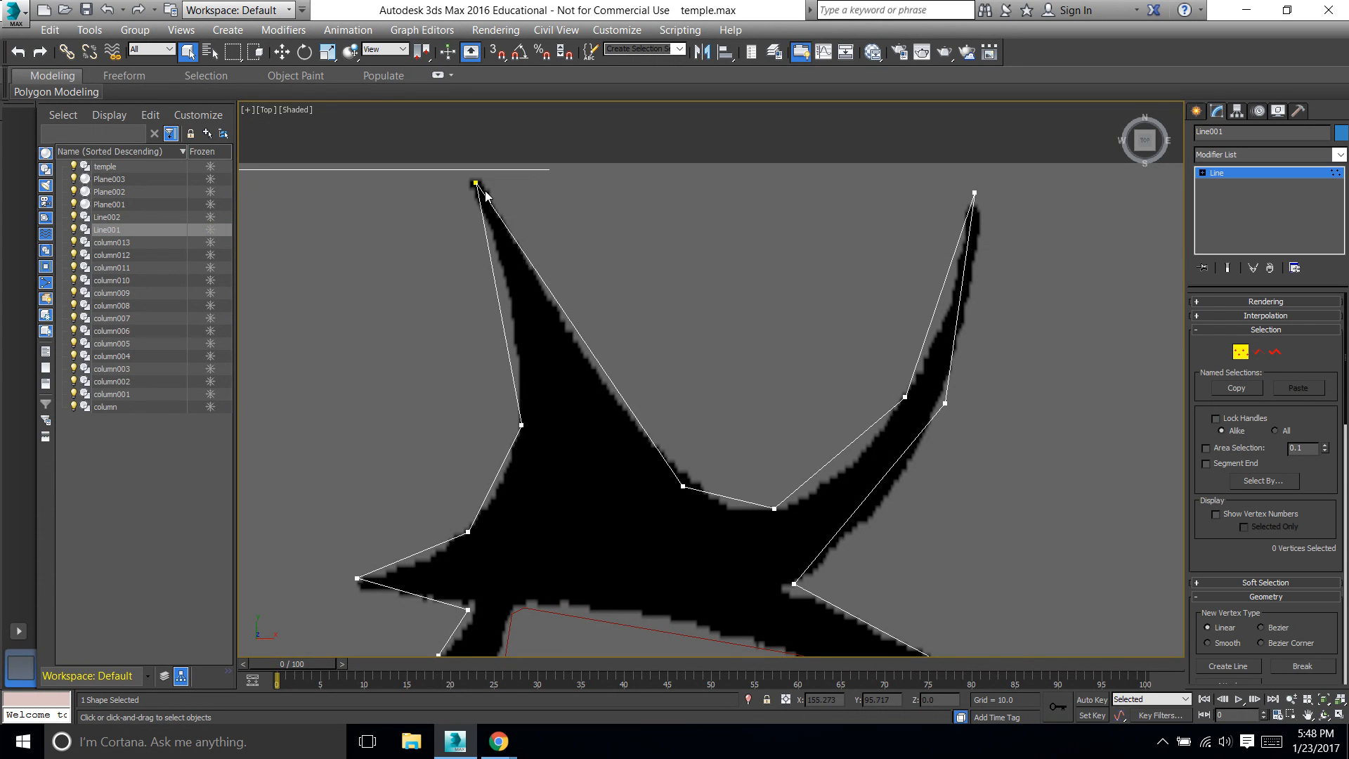
Move the left horn's tip vertex and the vertex at its inner base onto the black silhouette's edge
{"action": "left_click", "coordinate": [281, 50]}
{"action": "left_click", "coordinate": [473, 181]}
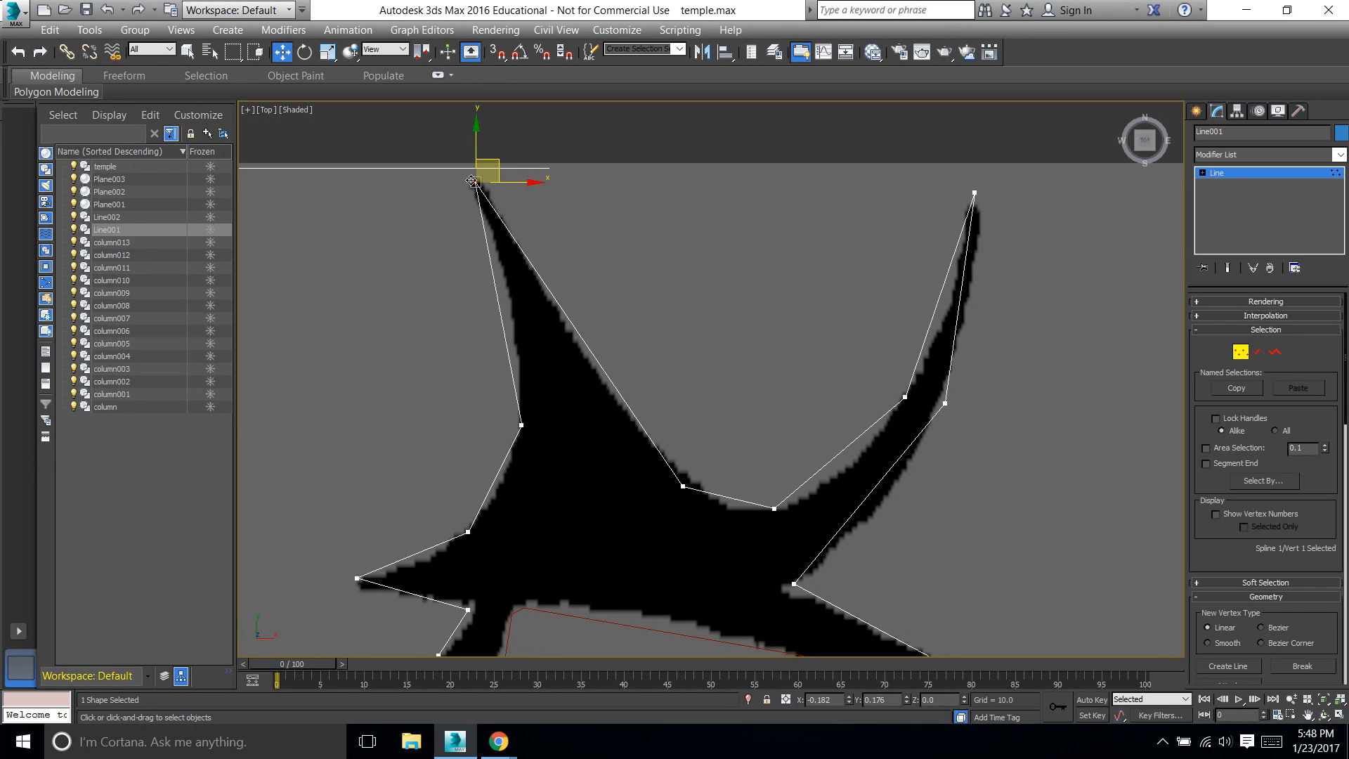
{"action": "left_click_drag", "start_coordinate": [471, 176], "coordinate": [470, 171]}
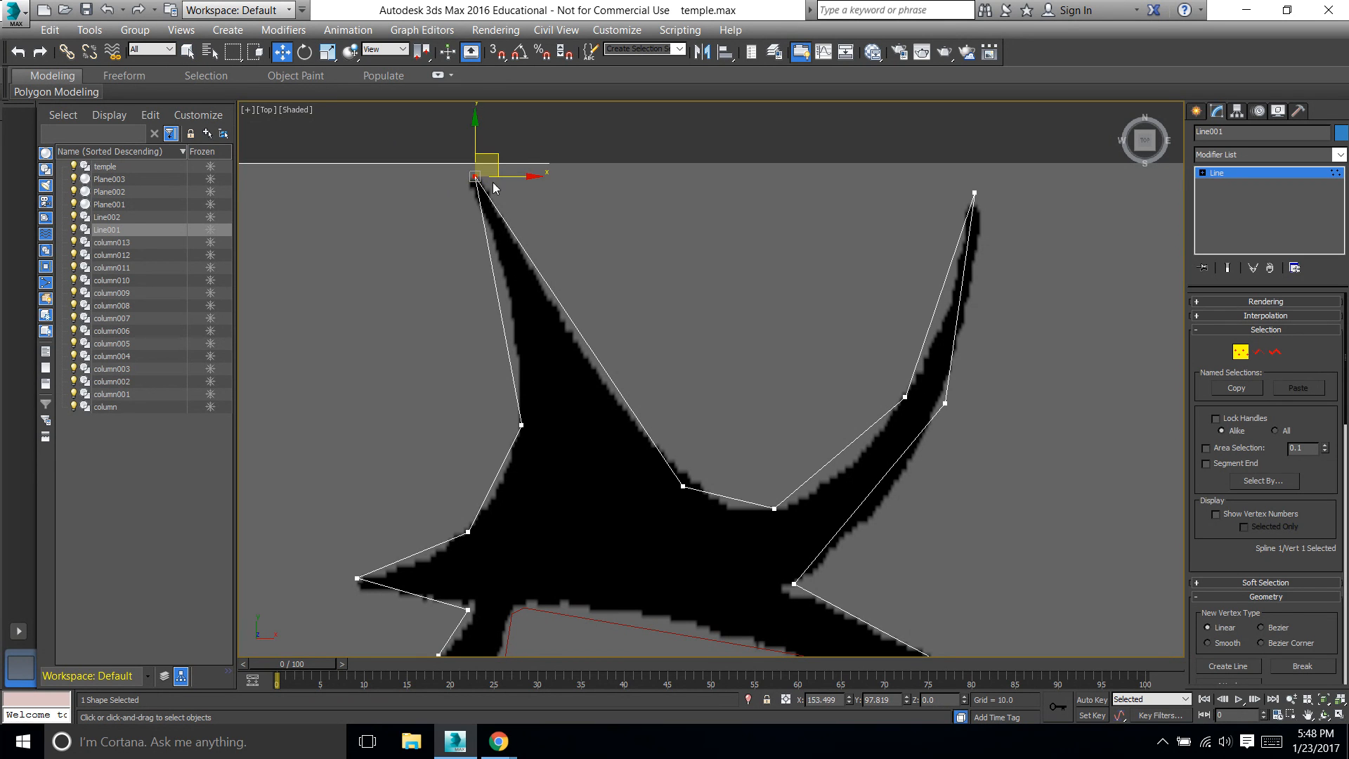
{"action": "left_click", "coordinate": [682, 488], "text": "ctrl"}
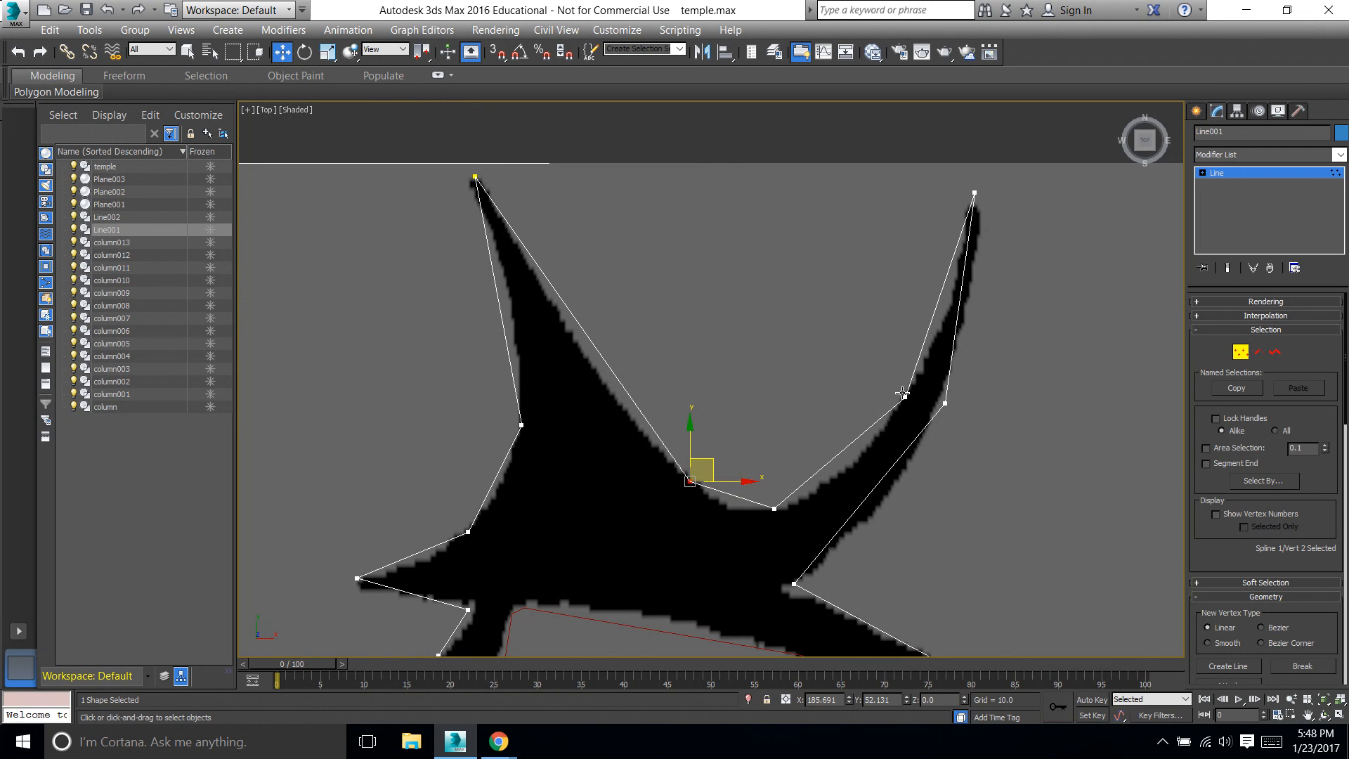
Move the right horn's tip, outer-edge and outer-base vertices onto the black silhouette's edge
{"action": "left_click", "coordinate": [971, 192]}
{"action": "left_click_drag", "start_coordinate": [974, 203], "coordinate": [975, 203]}
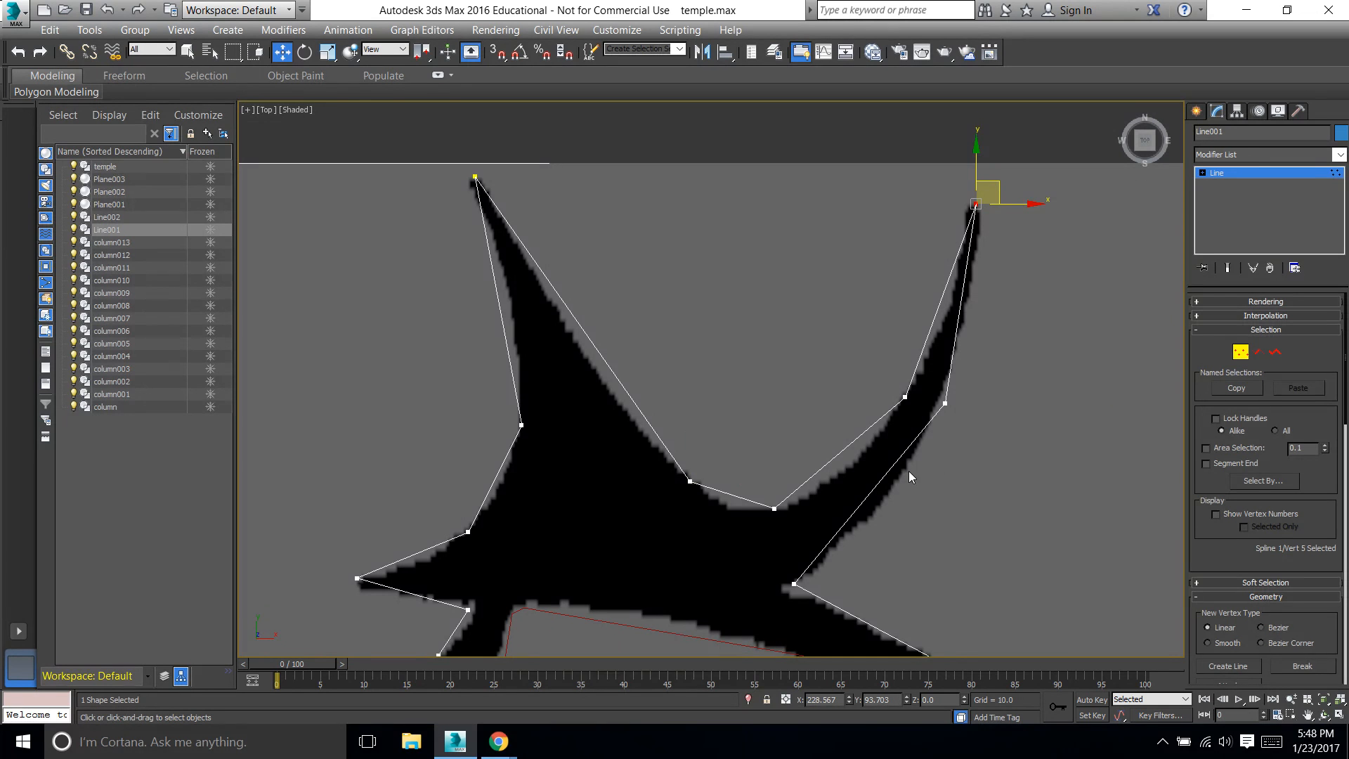
{"action": "left_click", "coordinate": [943, 405]}
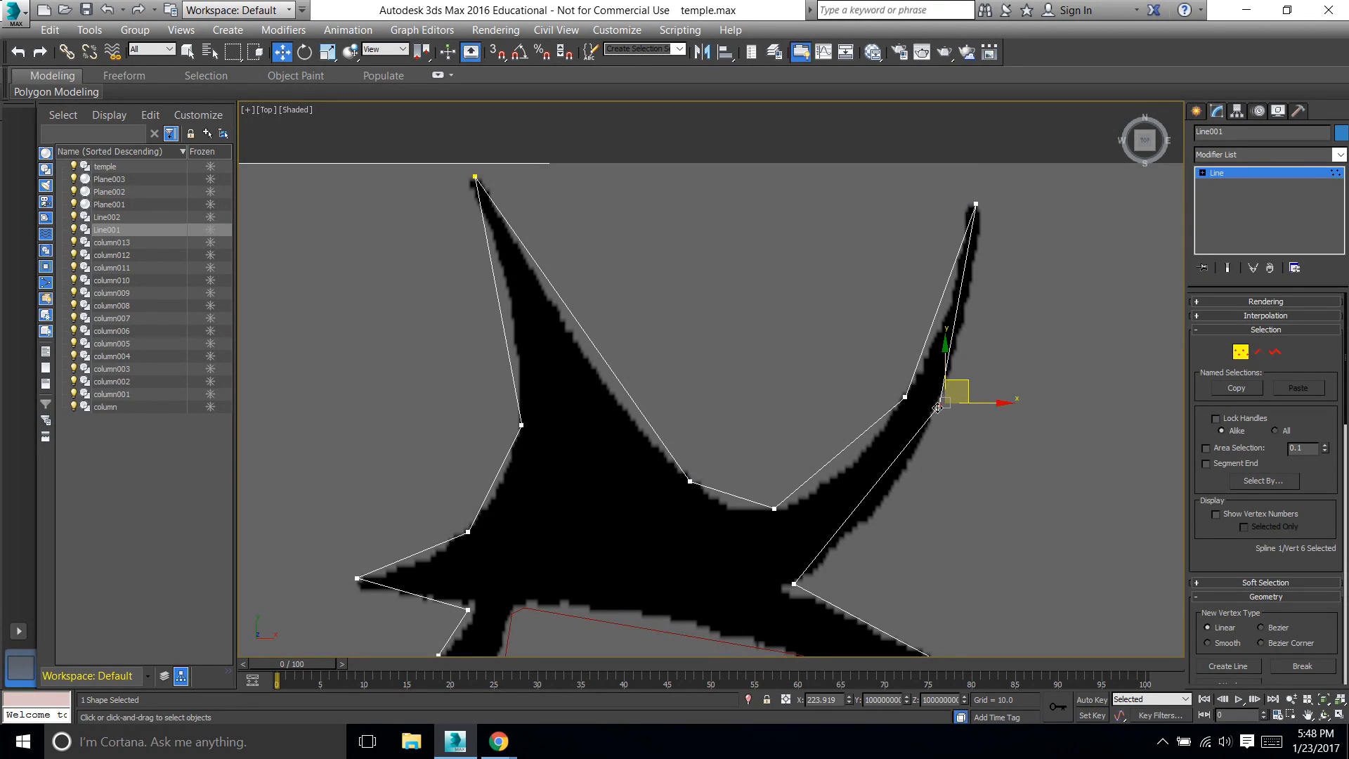
{"action": "left_click_drag", "start_coordinate": [791, 584], "coordinate": [793, 587]}
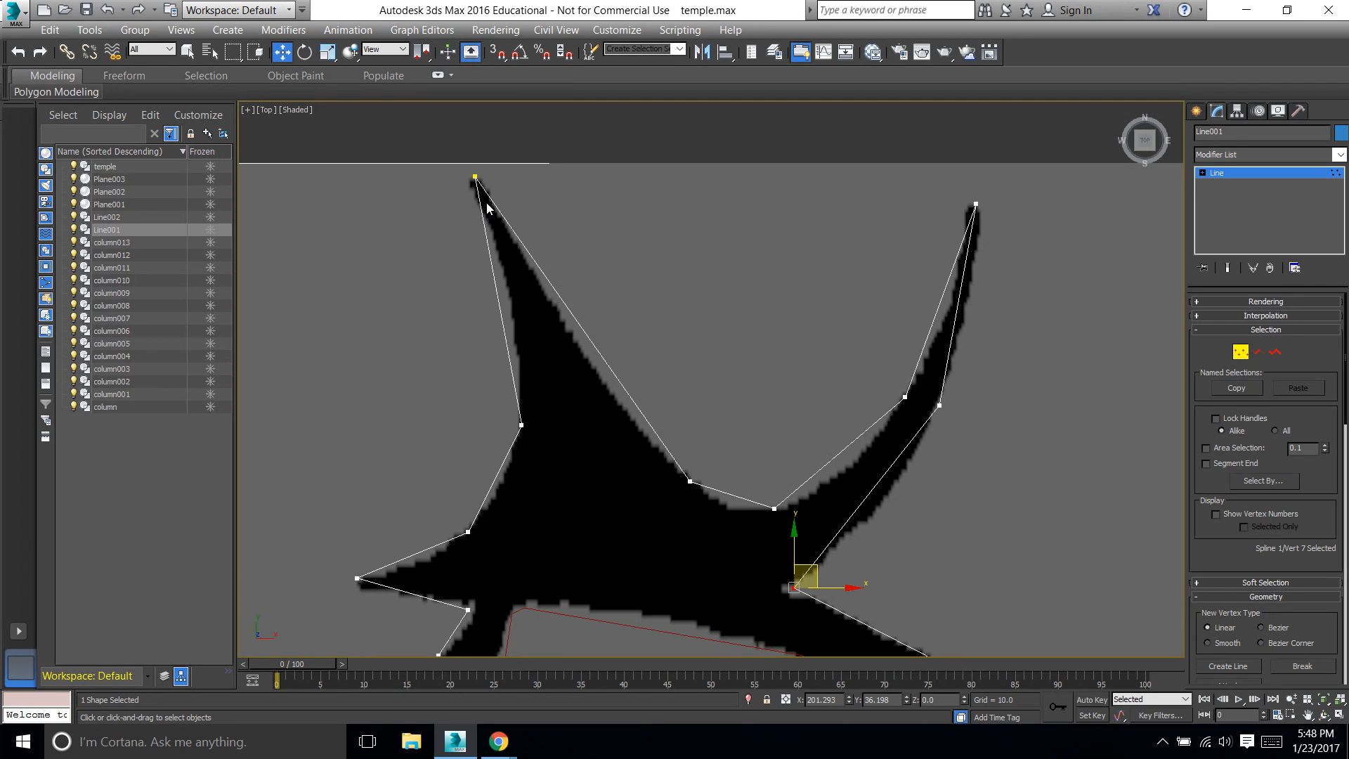
Convert the vertex at the left horn's inner base to Bezier and keep it selected
{"action": "right_click", "coordinate": [687, 481]}
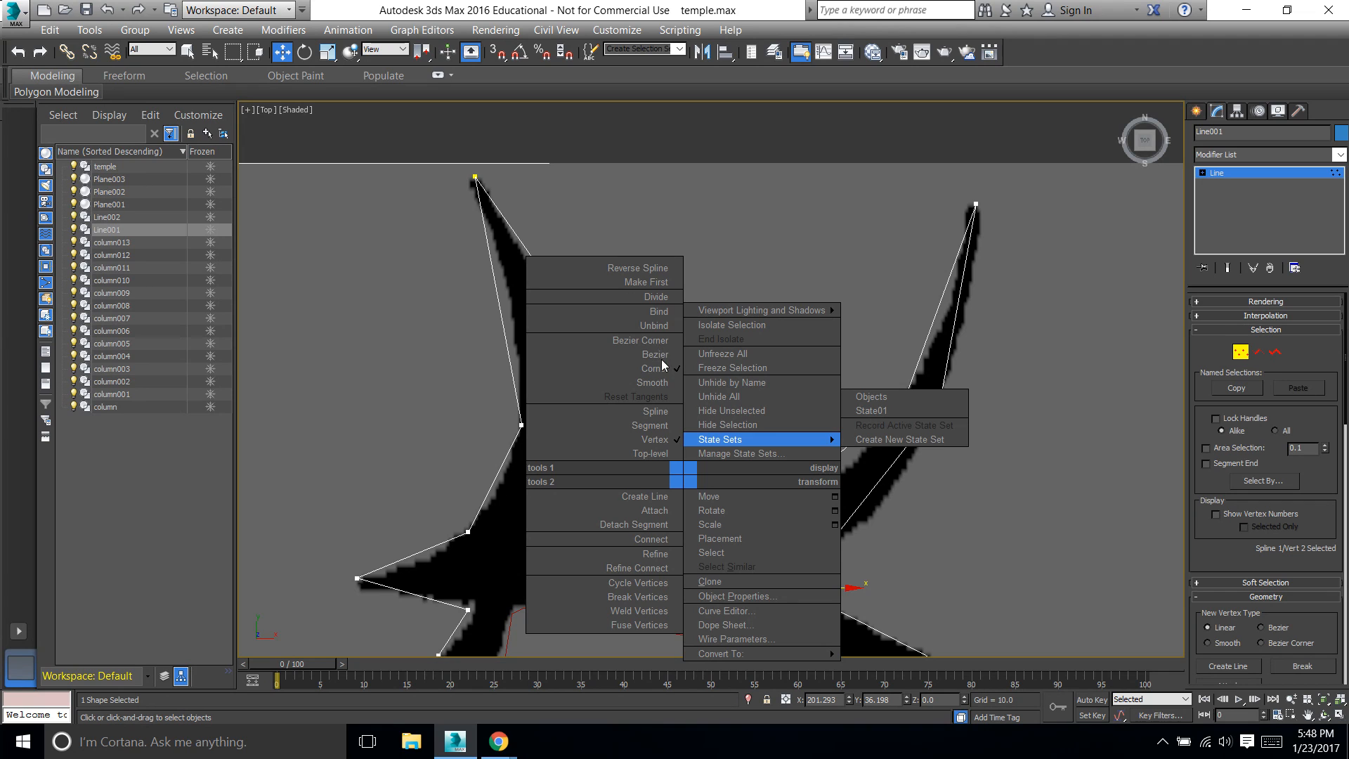
{"action": "left_click", "coordinate": [659, 355]}
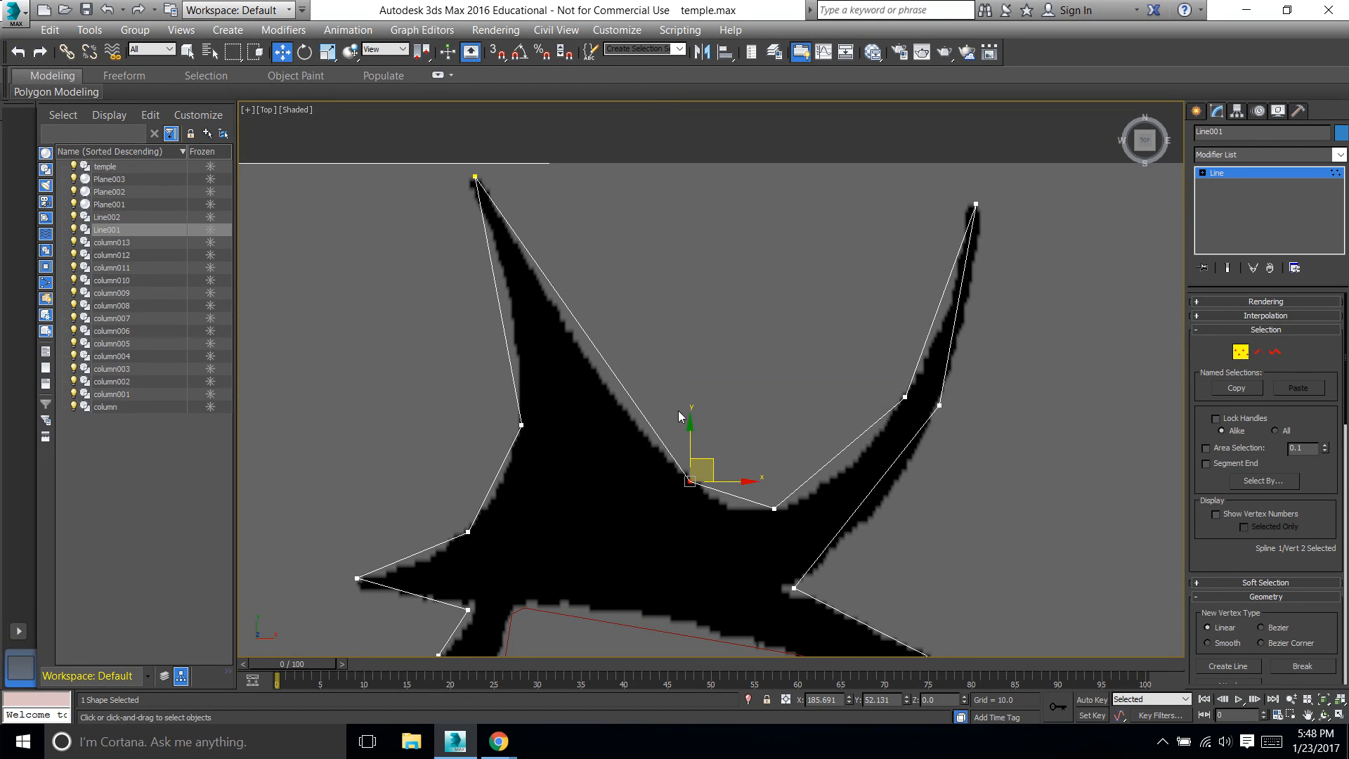
{"action": "right_click", "coordinate": [685, 479]}
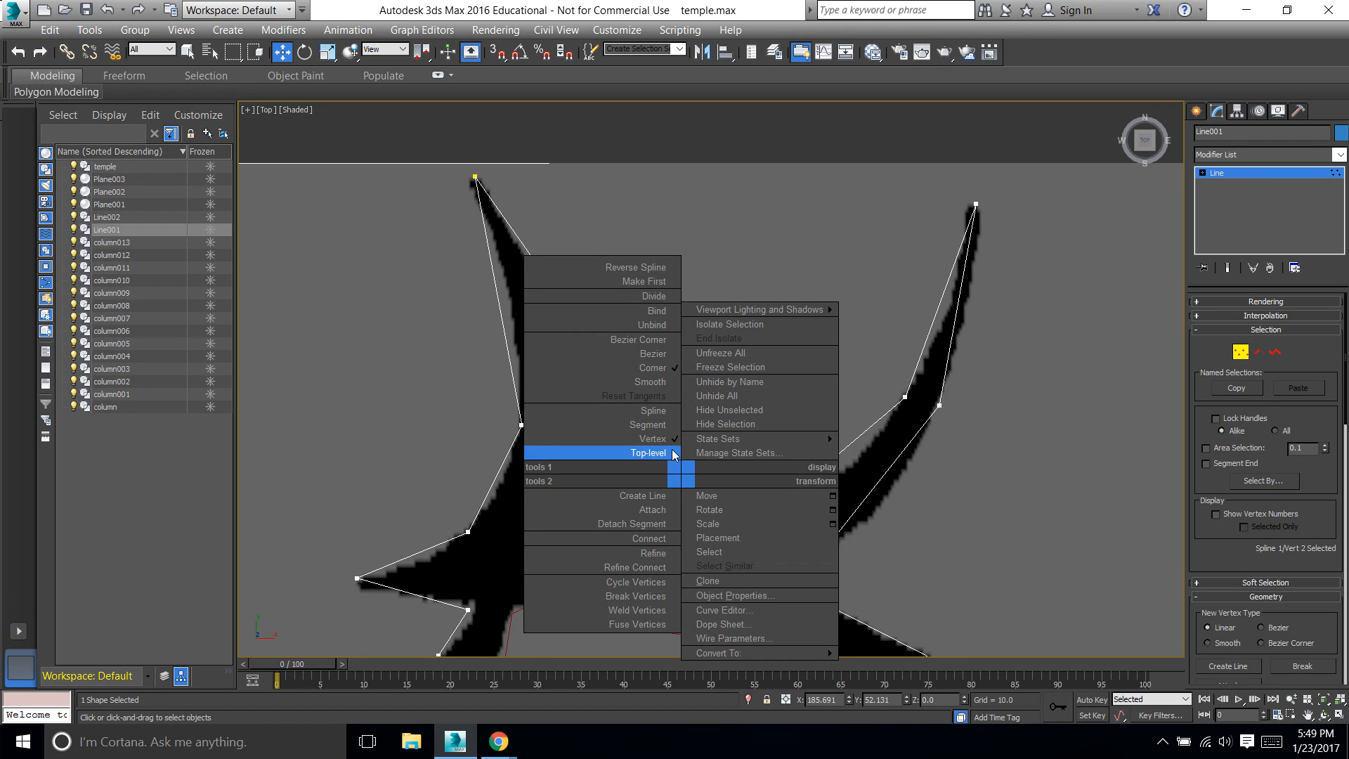
{"action": "left_click", "coordinate": [653, 354]}
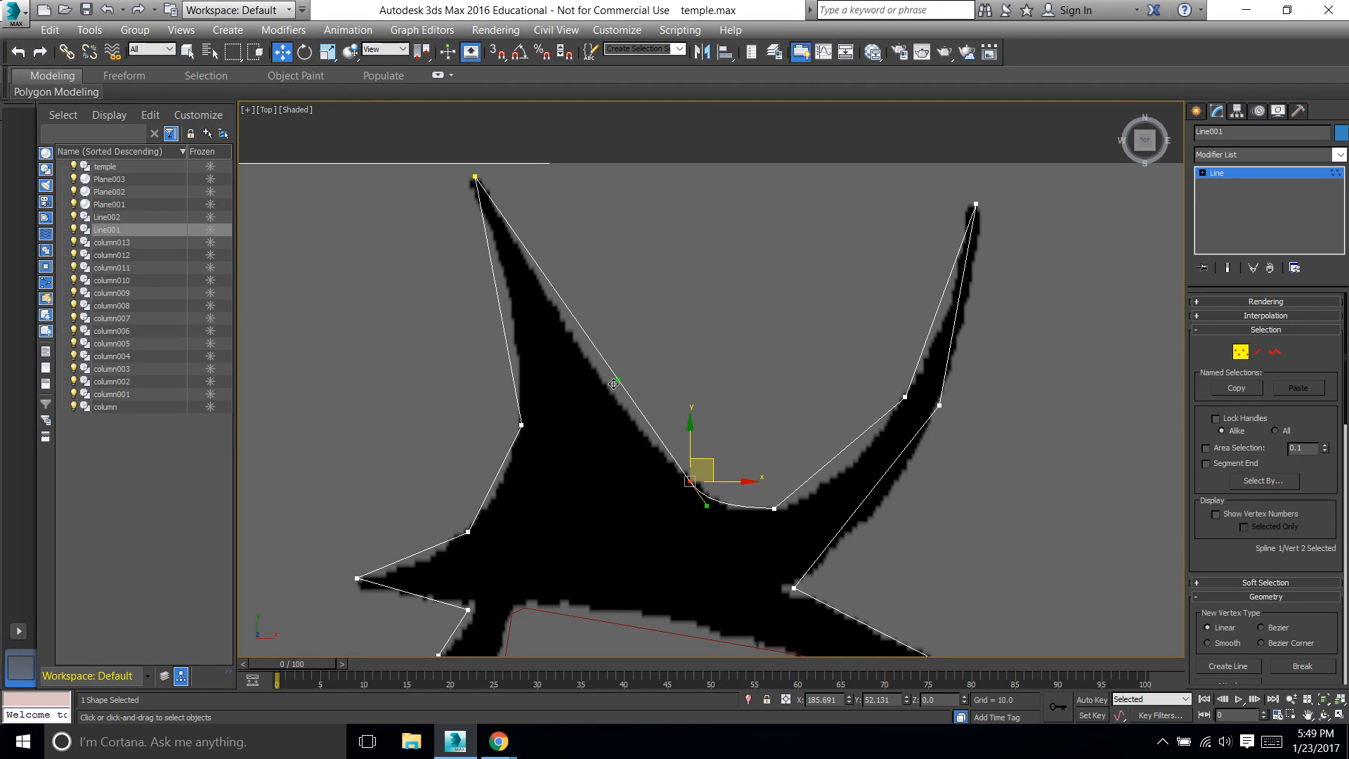
{"action": "left_click", "coordinate": [635, 385]}
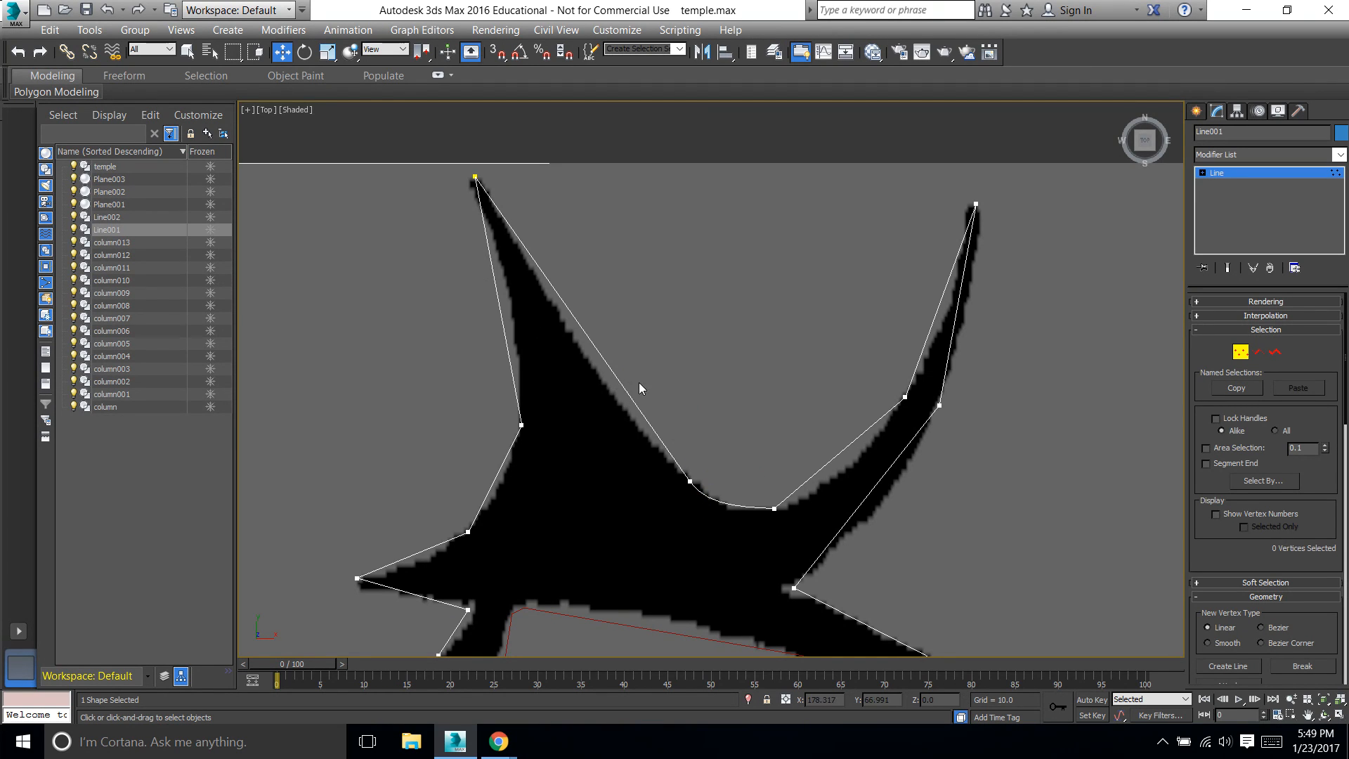
{"action": "left_click", "coordinate": [687, 481]}
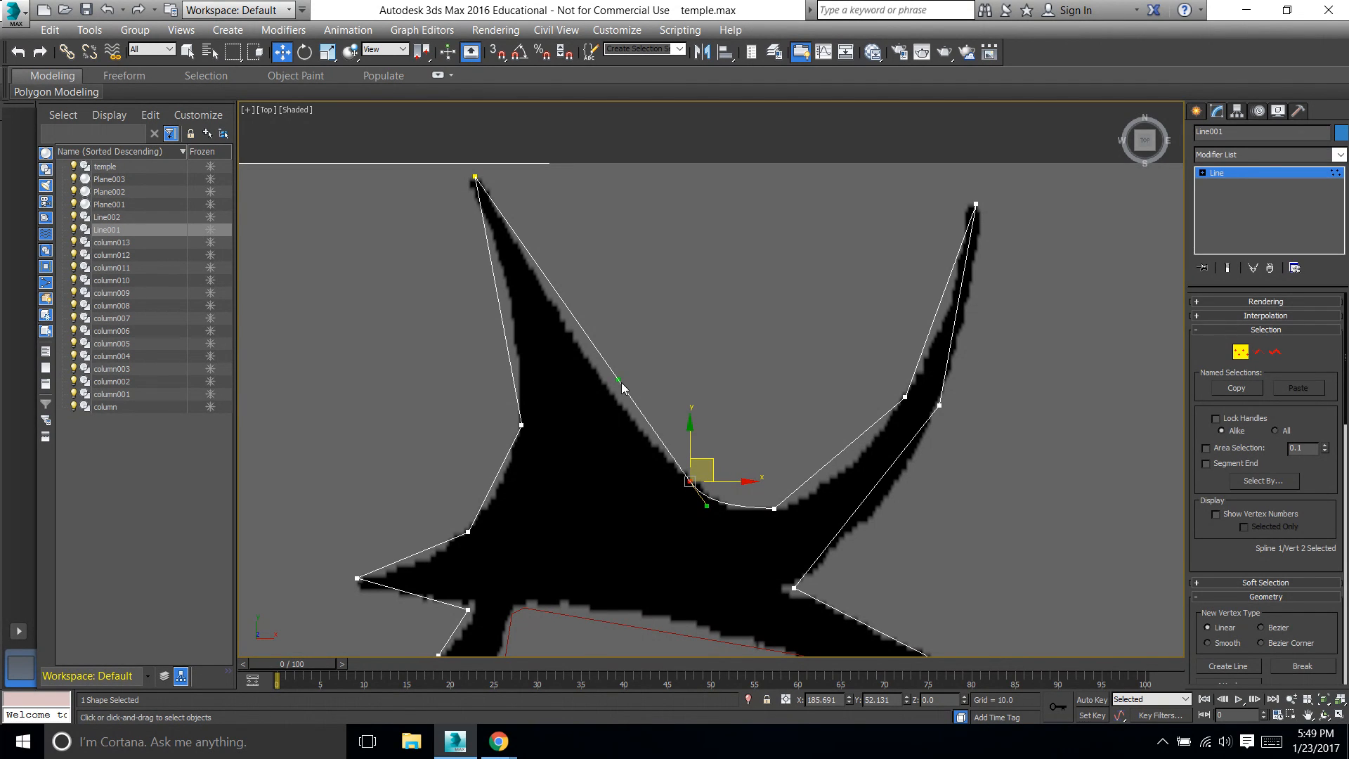
Adjust both Bezier handles of the left horn's inner-base vertex so the curve follows the silhouette
{"action": "left_click_drag", "start_coordinate": [619, 380], "coordinate": [603, 402]}
{"action": "left_click_drag", "start_coordinate": [709, 501], "coordinate": [711, 503]}
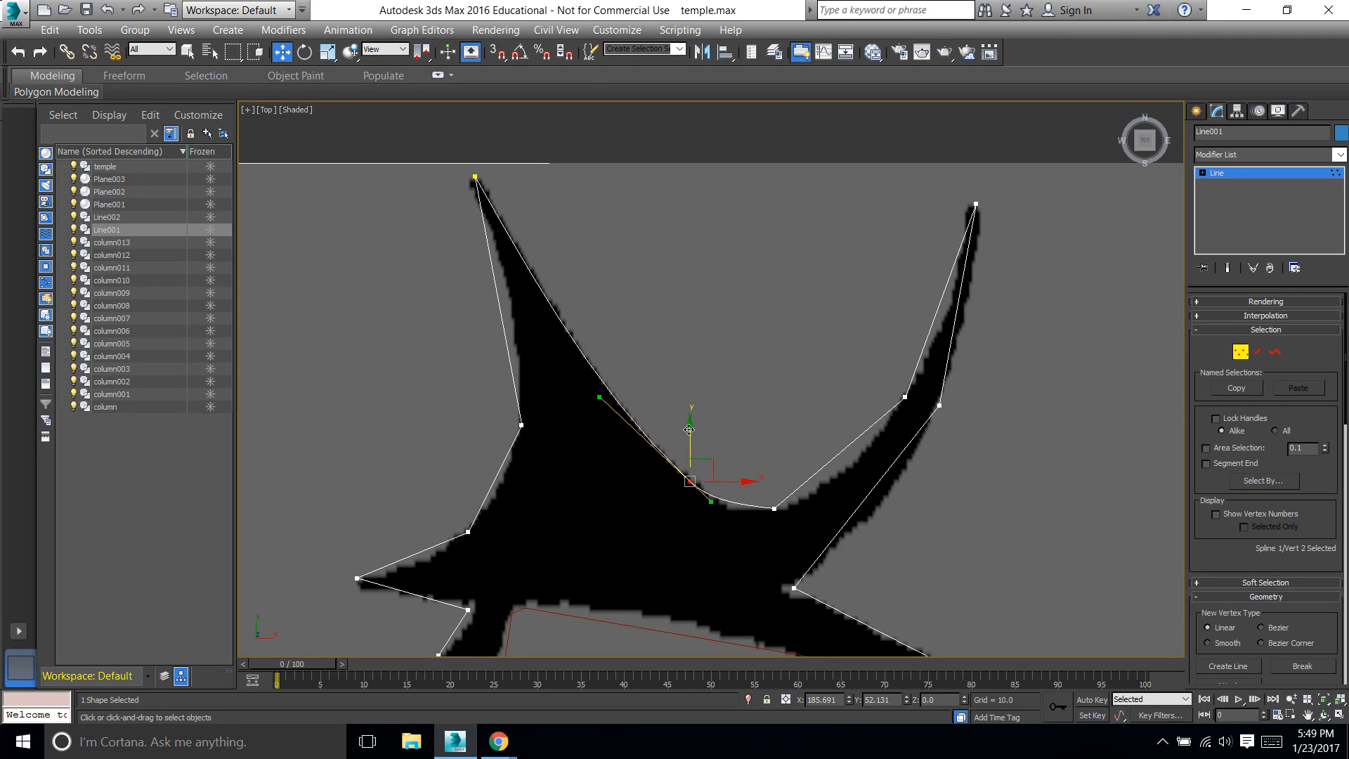
{"action": "left_click_drag", "start_coordinate": [601, 397], "coordinate": [598, 383]}
{"action": "mouse_move", "coordinate": [710, 505]}
{"action": "left_mouse_down"}
{"action": "mouse_move", "coordinate": [737, 534]}
{"action": "mouse_move", "coordinate": [740, 502]}
{"action": "mouse_move", "coordinate": [723, 506]}
{"action": "mouse_move", "coordinate": [745, 503]}
{"action": "mouse_move", "coordinate": [711, 514]}
{"action": "left_mouse_up"}
Convert the lowest vertex between the two horns to Bezier and adjust its handles to match the silhouette's curve
{"action": "right_click", "coordinate": [772, 510]}
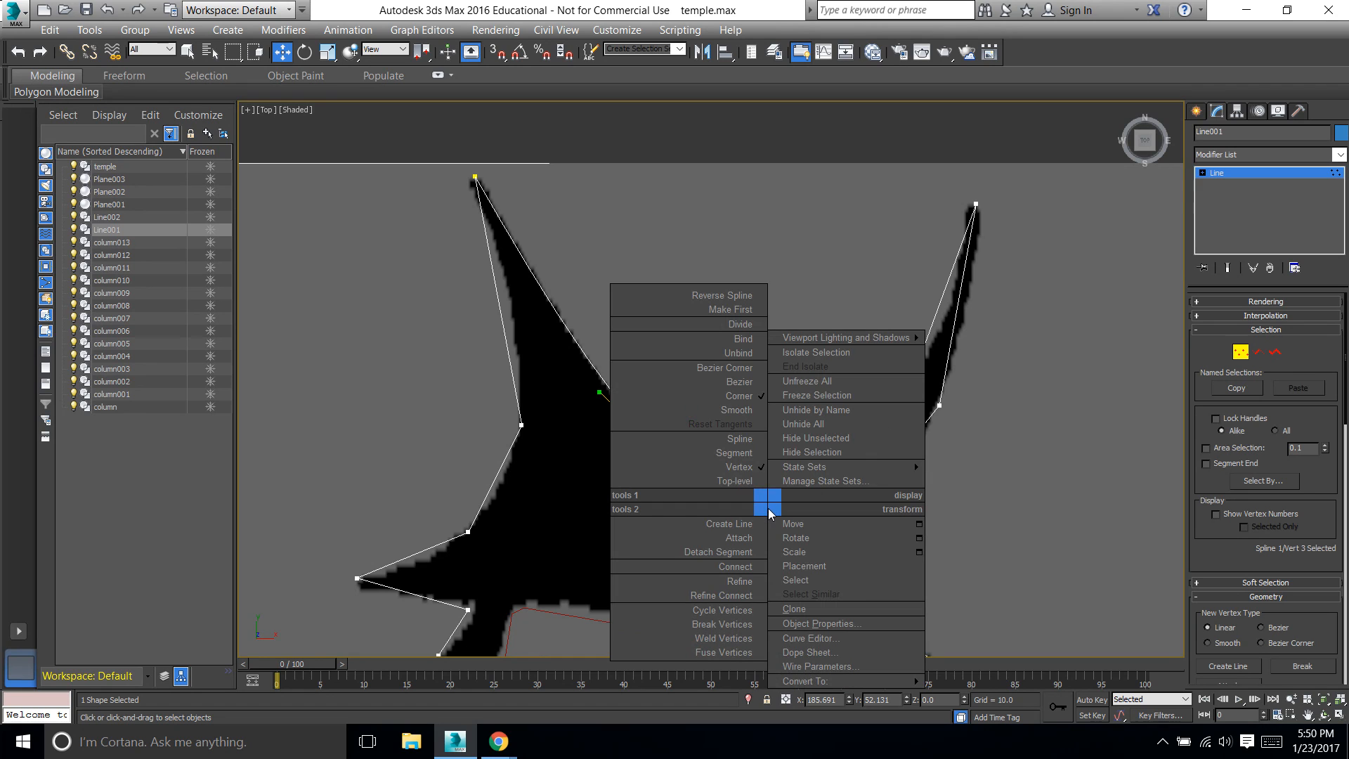
{"action": "left_click", "coordinate": [741, 382]}
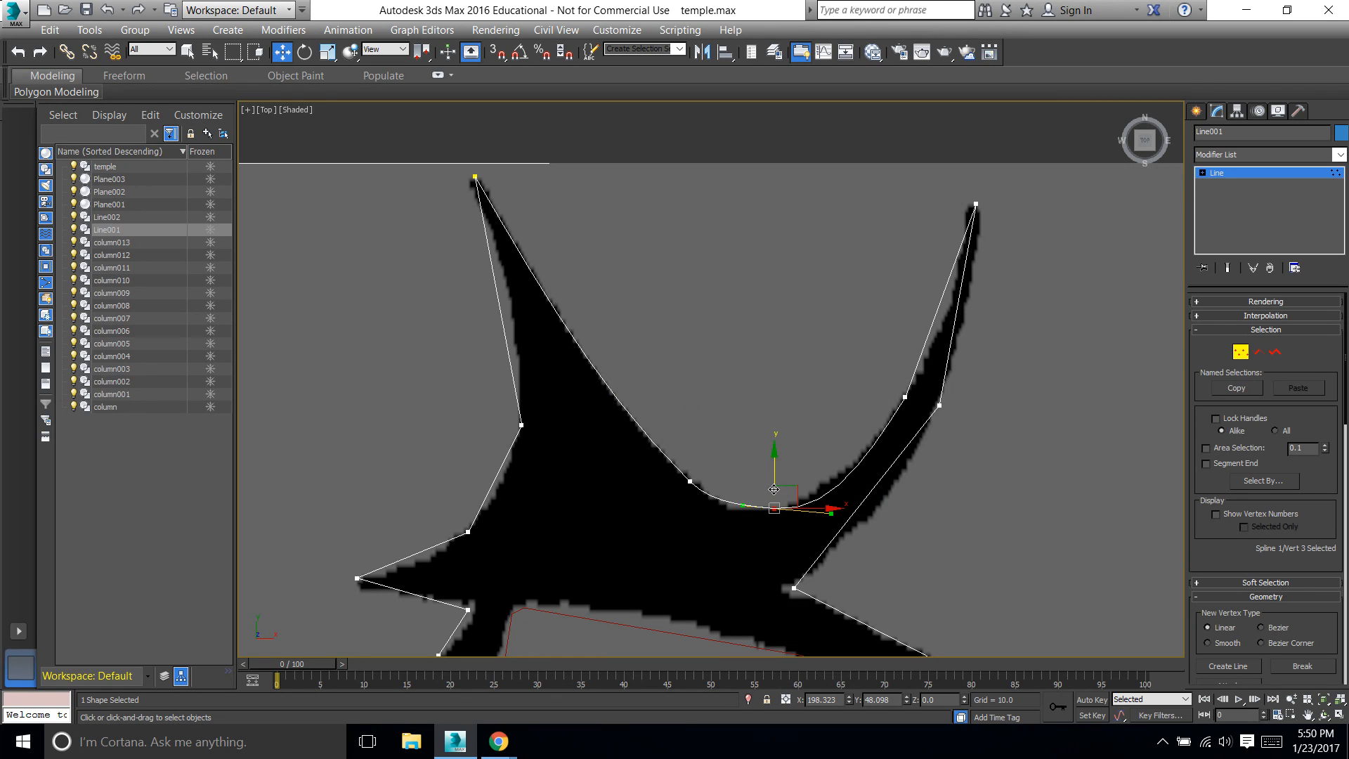
{"action": "left_click_drag", "start_coordinate": [741, 507], "coordinate": [741, 512]}
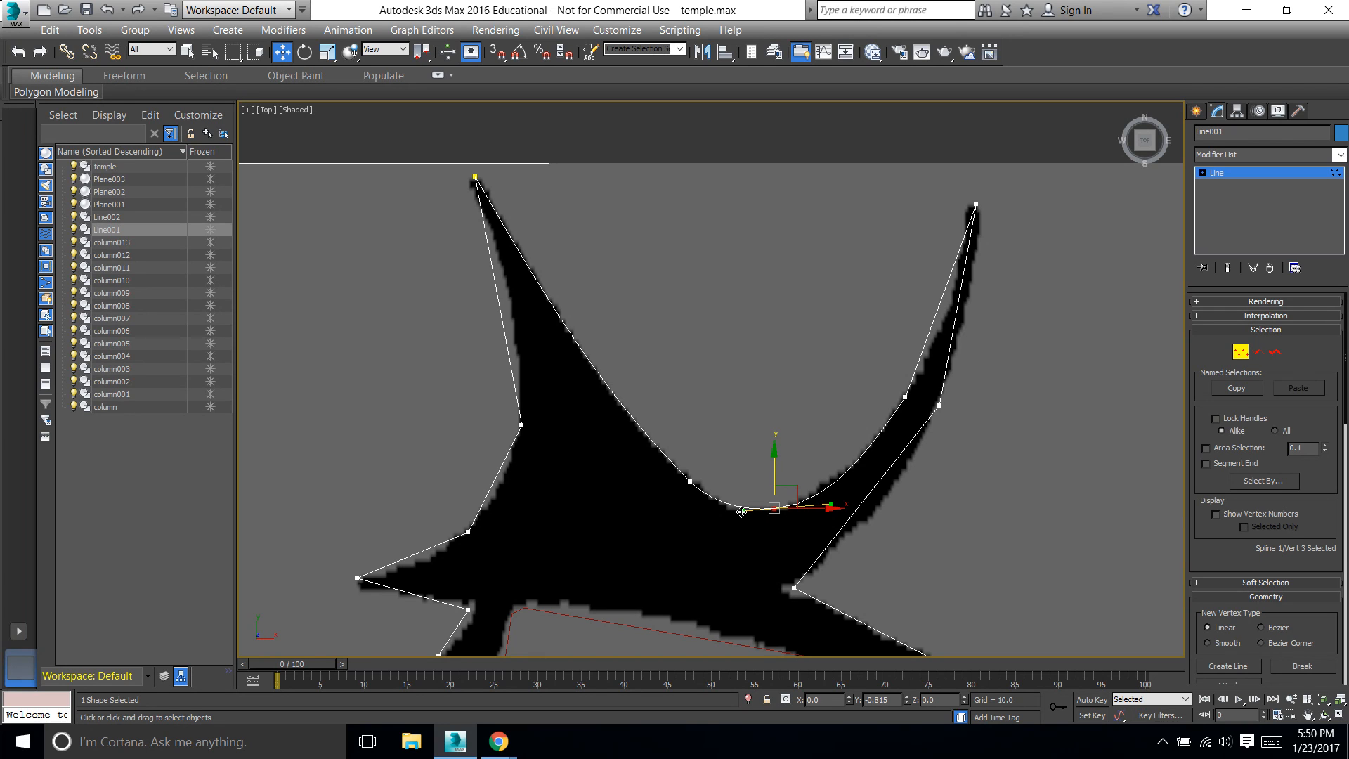
{"action": "mouse_move", "coordinate": [832, 501]}
{"action": "left_mouse_down"}
{"action": "mouse_move", "coordinate": [843, 463]}
{"action": "mouse_move", "coordinate": [820, 488]}
{"action": "left_mouse_up"}
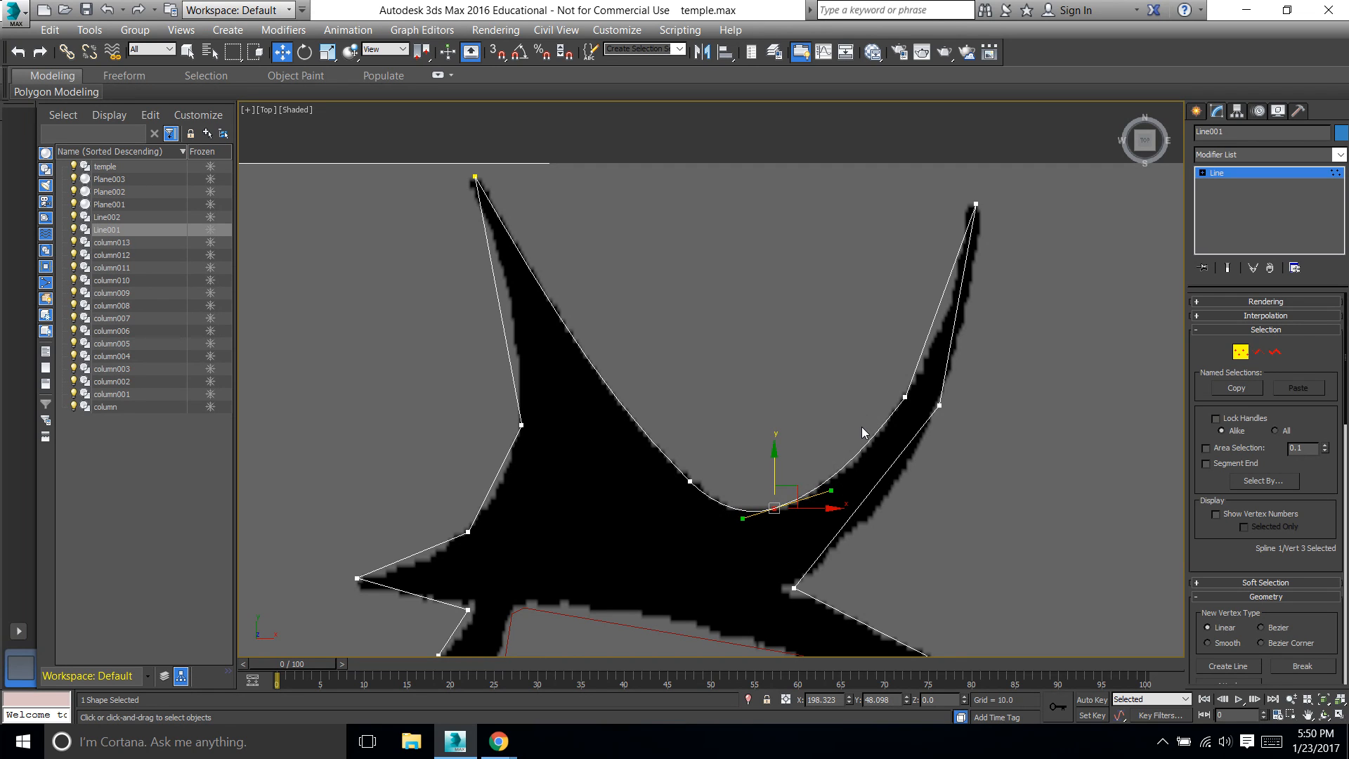
Convert the vertex on the right horn's inner edge to Bezier and fit it and its handles to the silhouette
{"action": "right_click", "coordinate": [904, 395]}
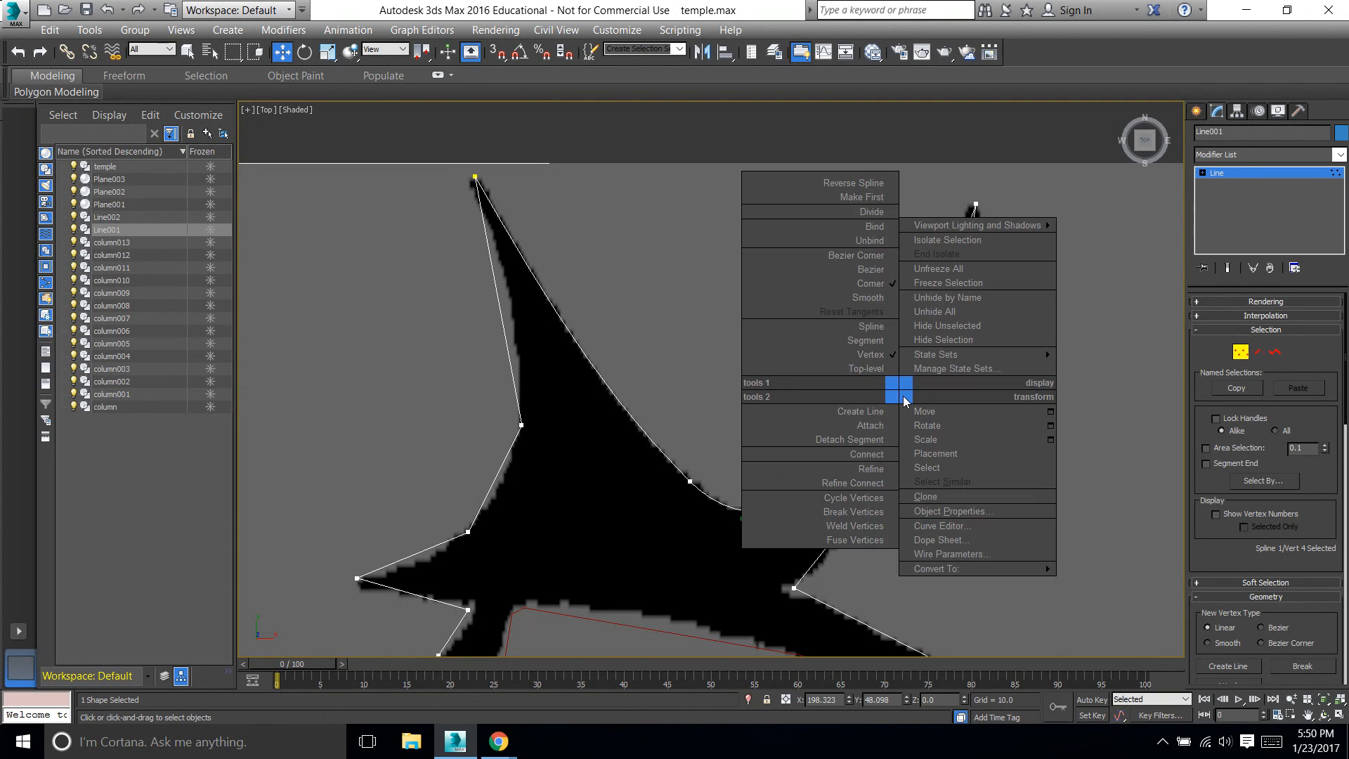
{"action": "left_click", "coordinate": [875, 272]}
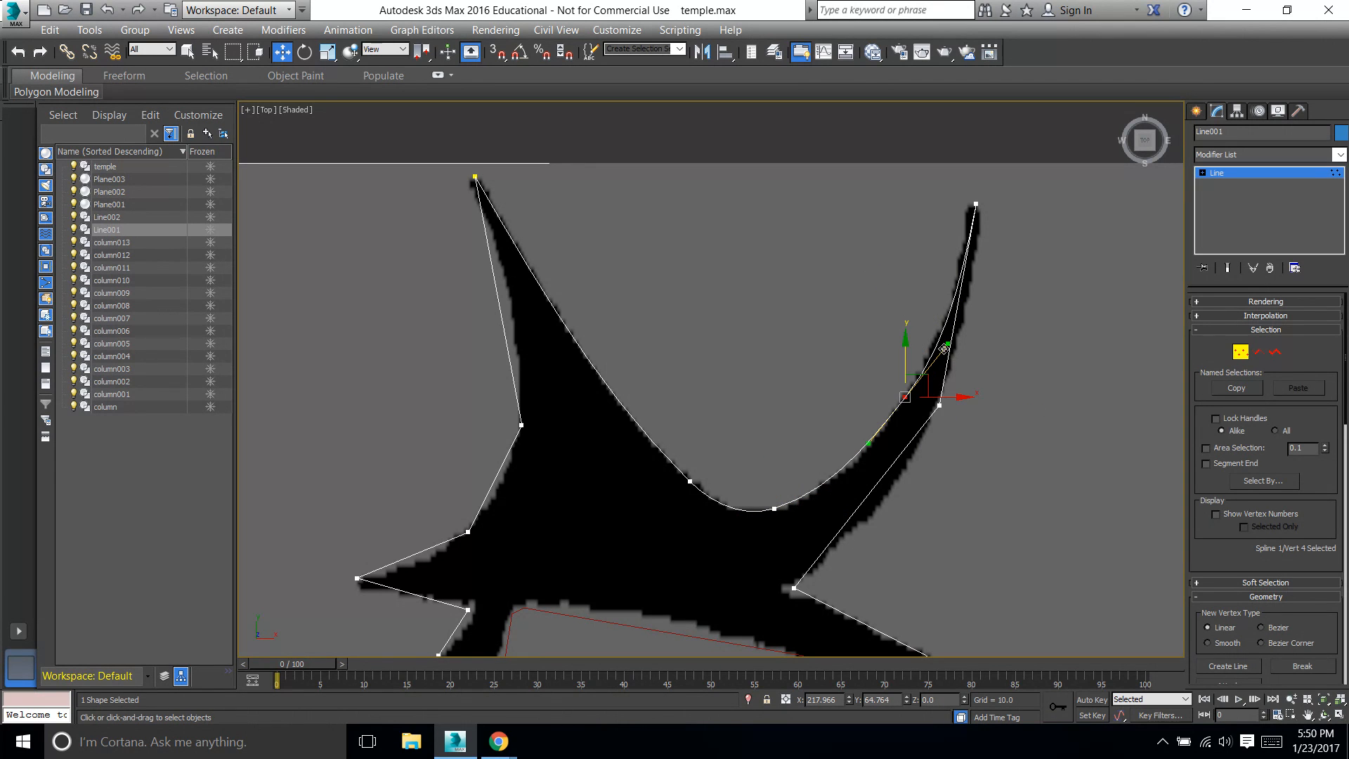
{"action": "left_click_drag", "start_coordinate": [943, 345], "coordinate": [900, 352]}
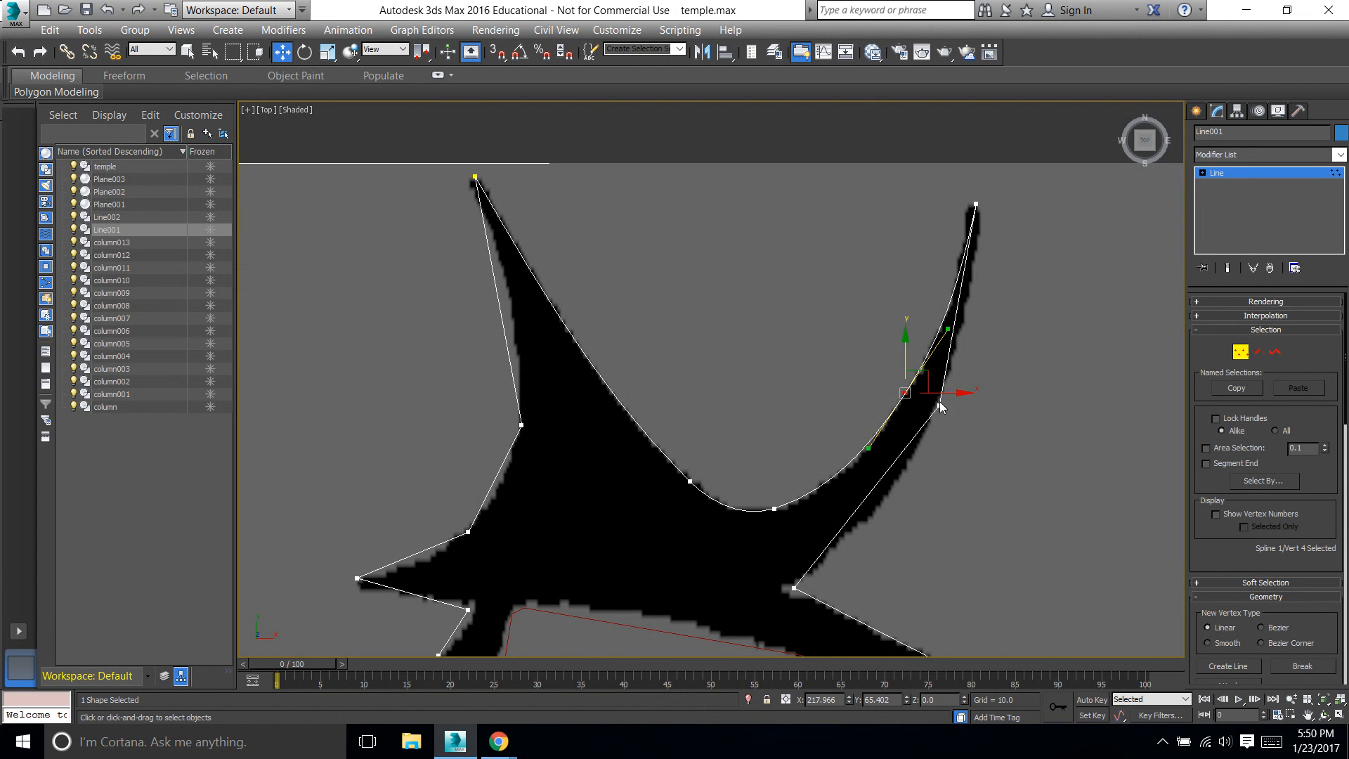
{"action": "left_click", "coordinate": [963, 388]}
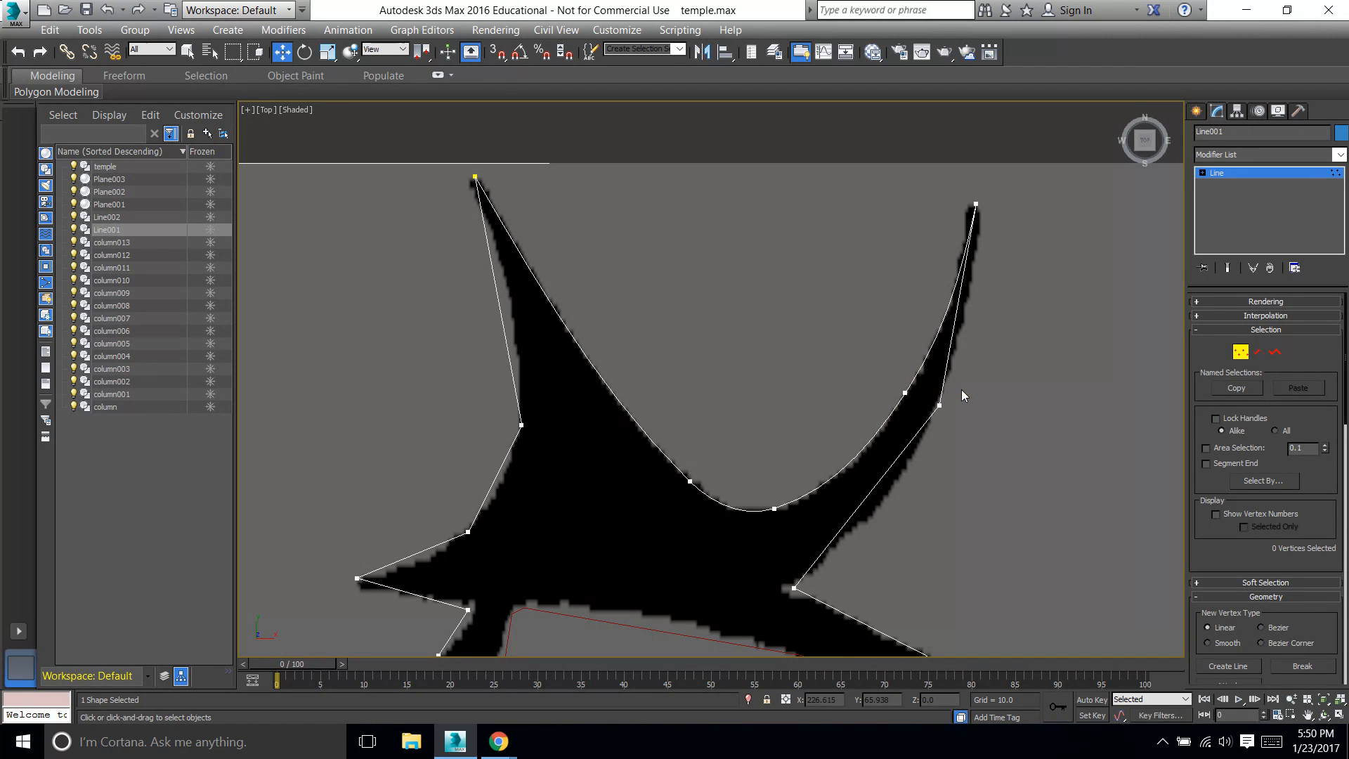
{"action": "left_click", "coordinate": [905, 392]}
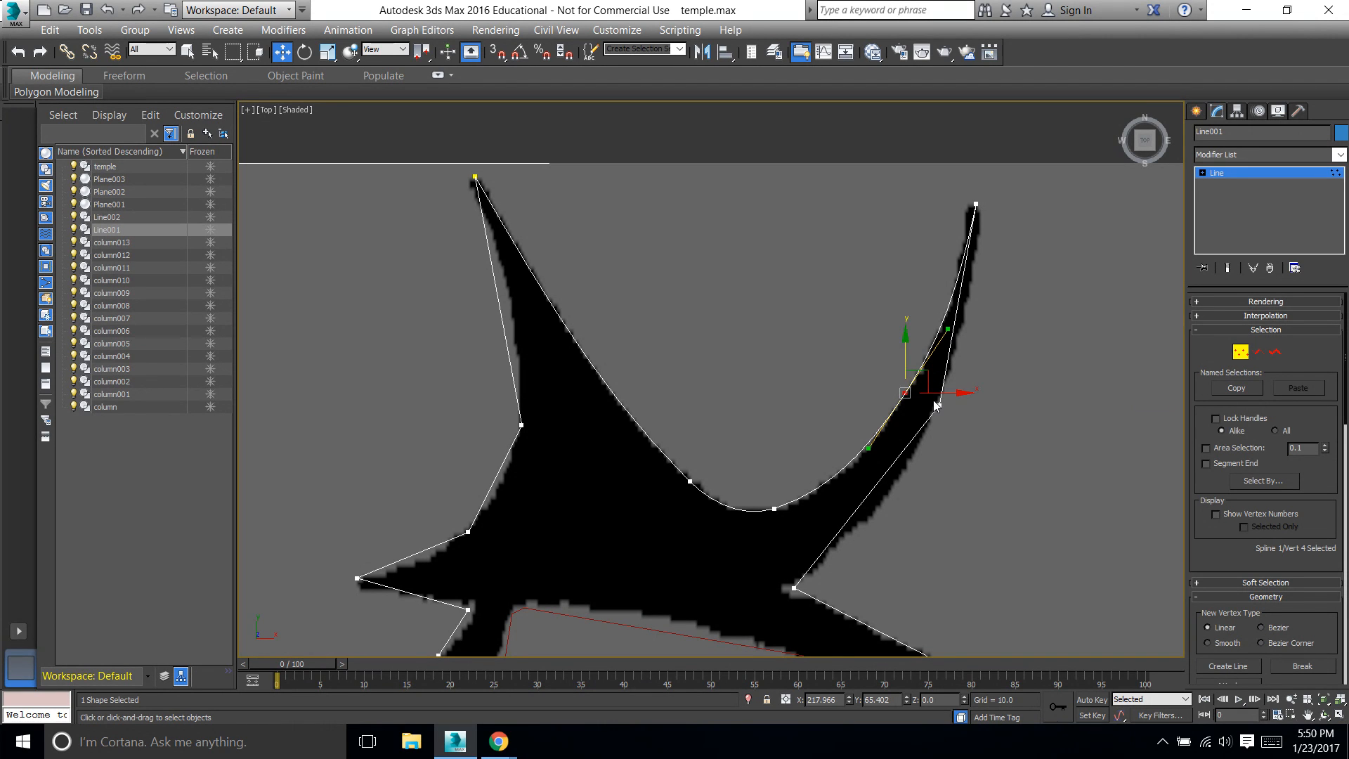
{"action": "mouse_move", "coordinate": [868, 451]}
{"action": "left_mouse_down"}
{"action": "mouse_move", "coordinate": [848, 448]}
{"action": "mouse_move", "coordinate": [869, 453]}
{"action": "left_mouse_up"}
Convert the left horn's tip vertex to Bezier Corner and bend the horn's outer edge along the silhouette
{"action": "right_click", "coordinate": [473, 177]}
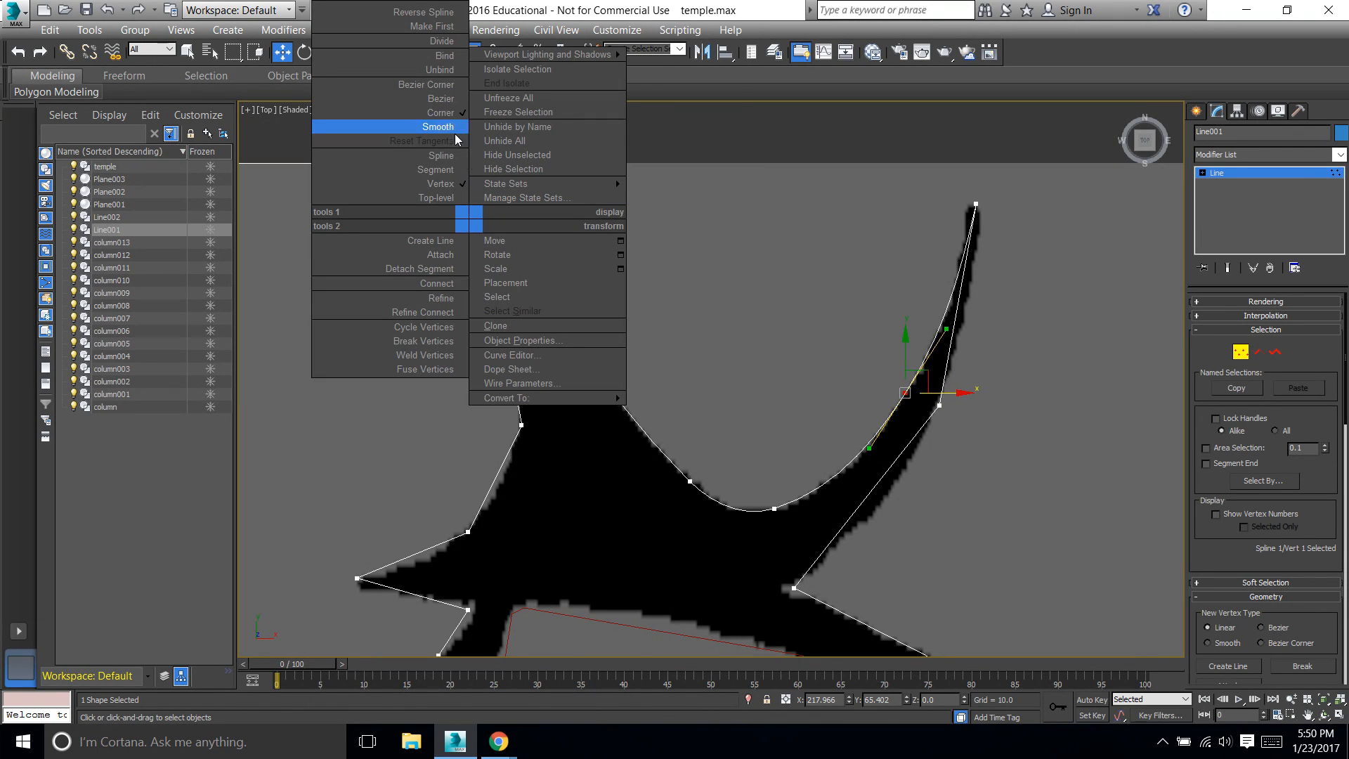
{"action": "left_click", "coordinate": [443, 85]}
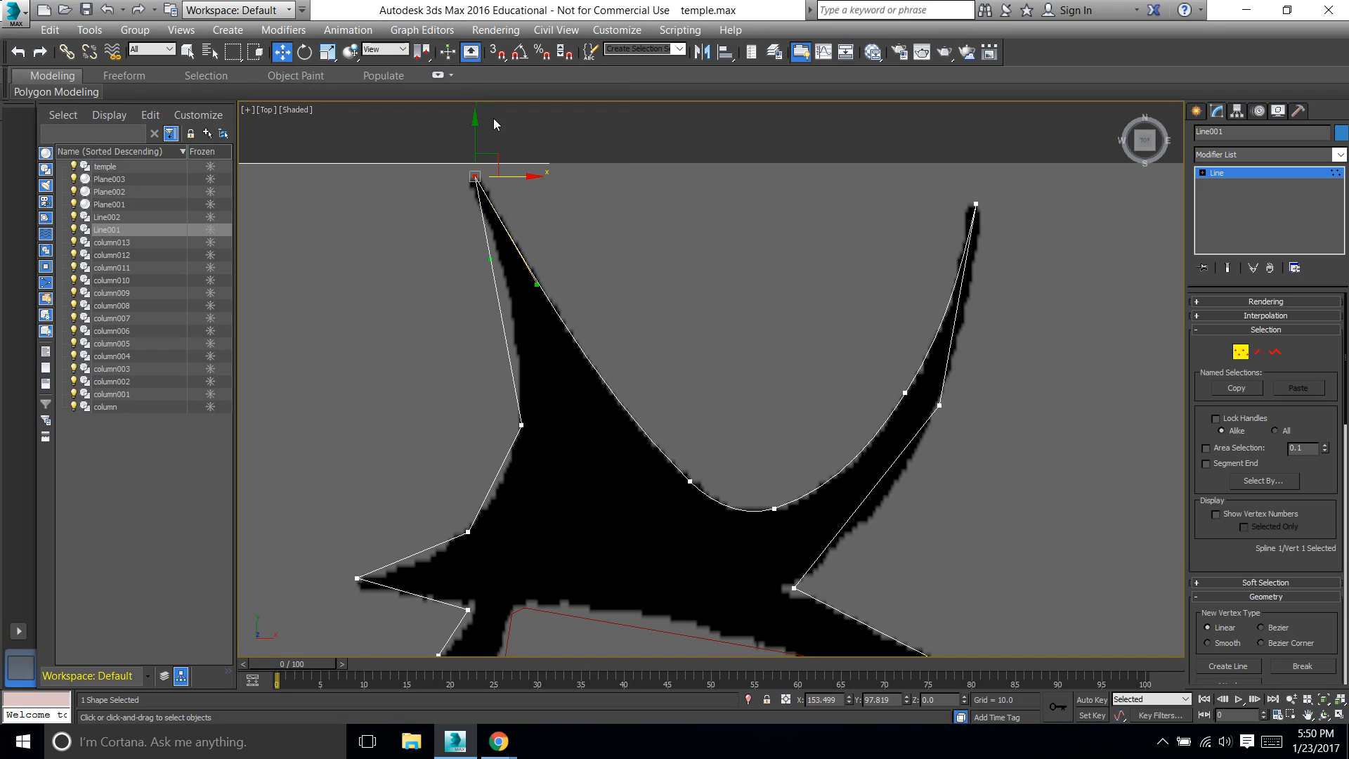
{"action": "left_click_drag", "start_coordinate": [537, 284], "coordinate": [502, 277]}
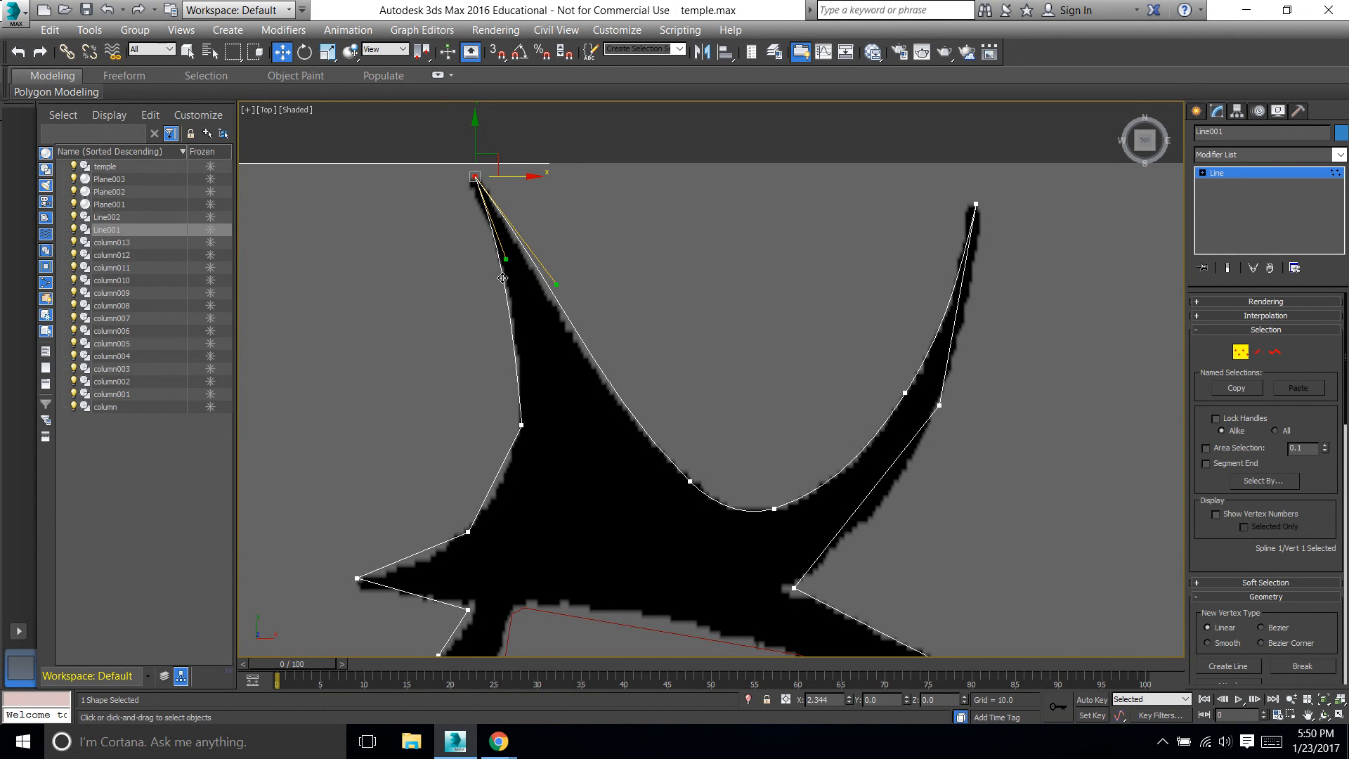
Shift the left horn's tip vertex slightly outward and readjust both its handles to fit the horn's edges
{"action": "left_click_drag", "start_coordinate": [511, 176], "coordinate": [506, 176]}
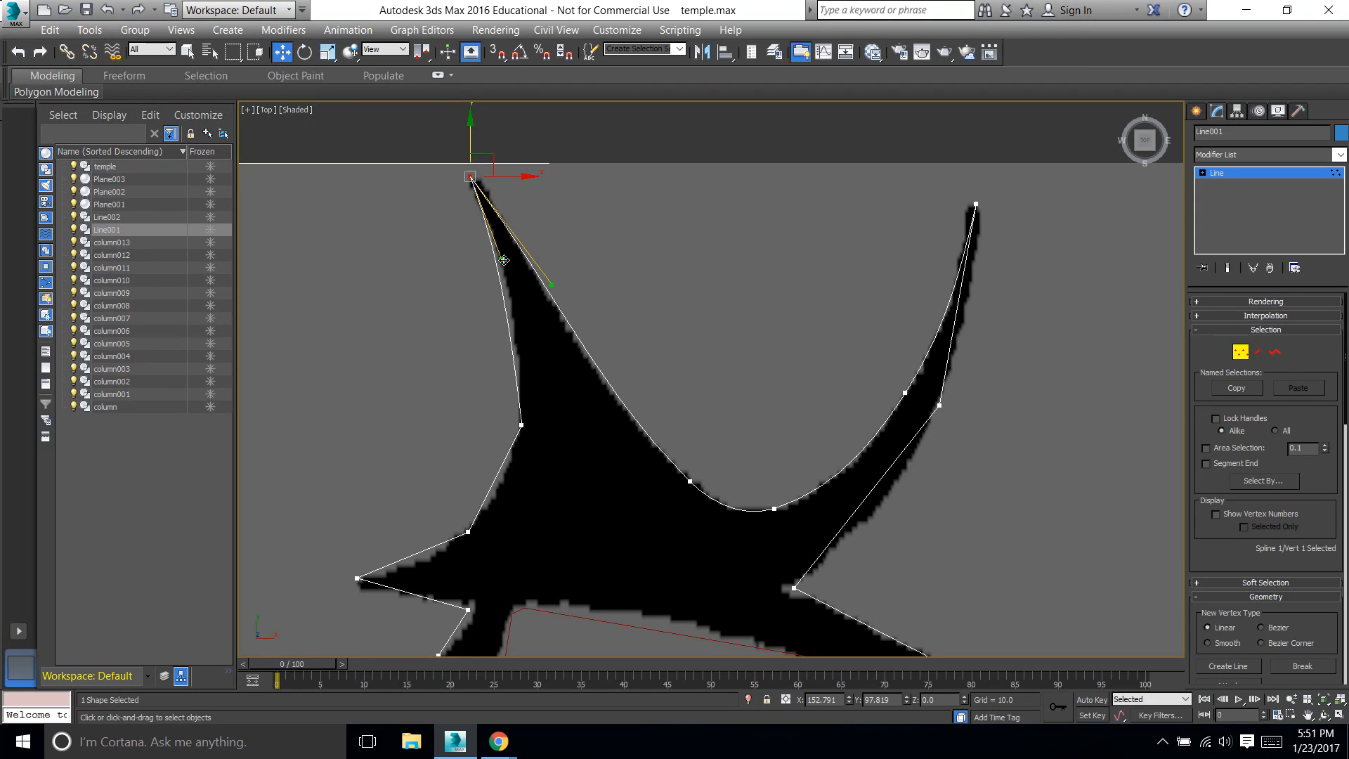
{"action": "left_click_drag", "start_coordinate": [500, 259], "coordinate": [413, 245]}
{"action": "mouse_move", "coordinate": [550, 284]}
{"action": "left_mouse_down"}
{"action": "mouse_move", "coordinate": [594, 238]}
{"action": "mouse_move", "coordinate": [565, 270]}
{"action": "left_mouse_up"}
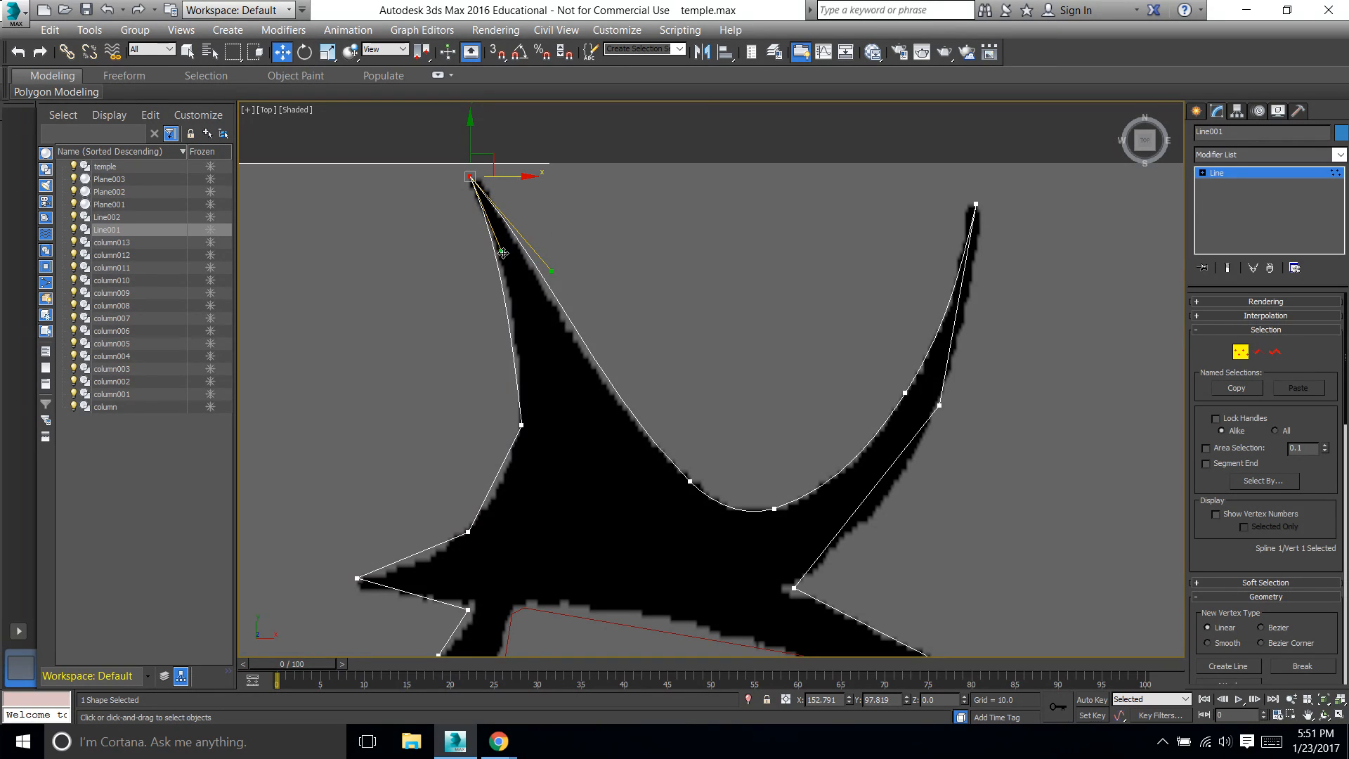
{"action": "mouse_move", "coordinate": [497, 254]}
{"action": "left_mouse_down"}
{"action": "mouse_move", "coordinate": [463, 253]}
{"action": "mouse_move", "coordinate": [494, 253]}
{"action": "left_mouse_up"}
{"action": "left_click", "coordinate": [511, 199]}
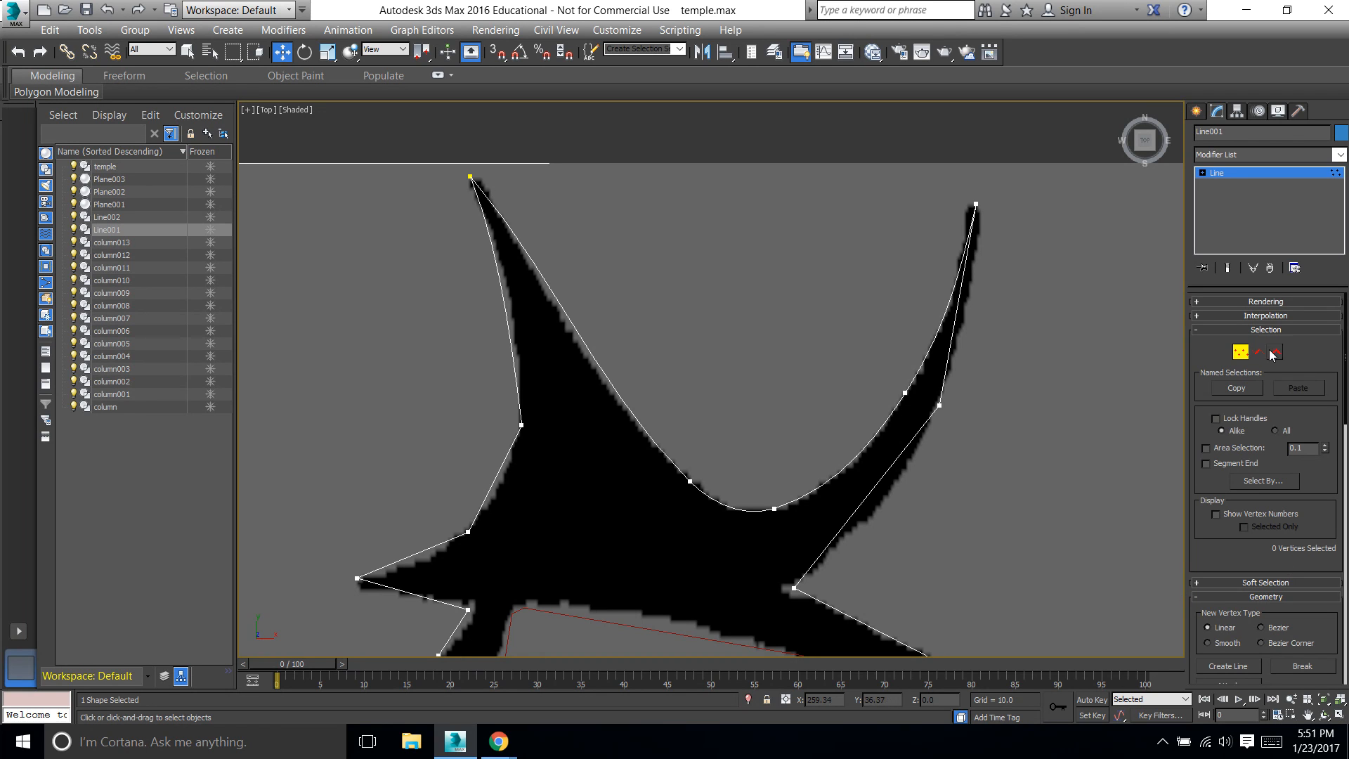
Refine the left horn's inner edge with a new vertex just below the tip and move it onto the silhouette's edge
{"action": "scroll", "coordinate": [1244, 608], "scroll_direction": "down", "scroll_amount": 5}
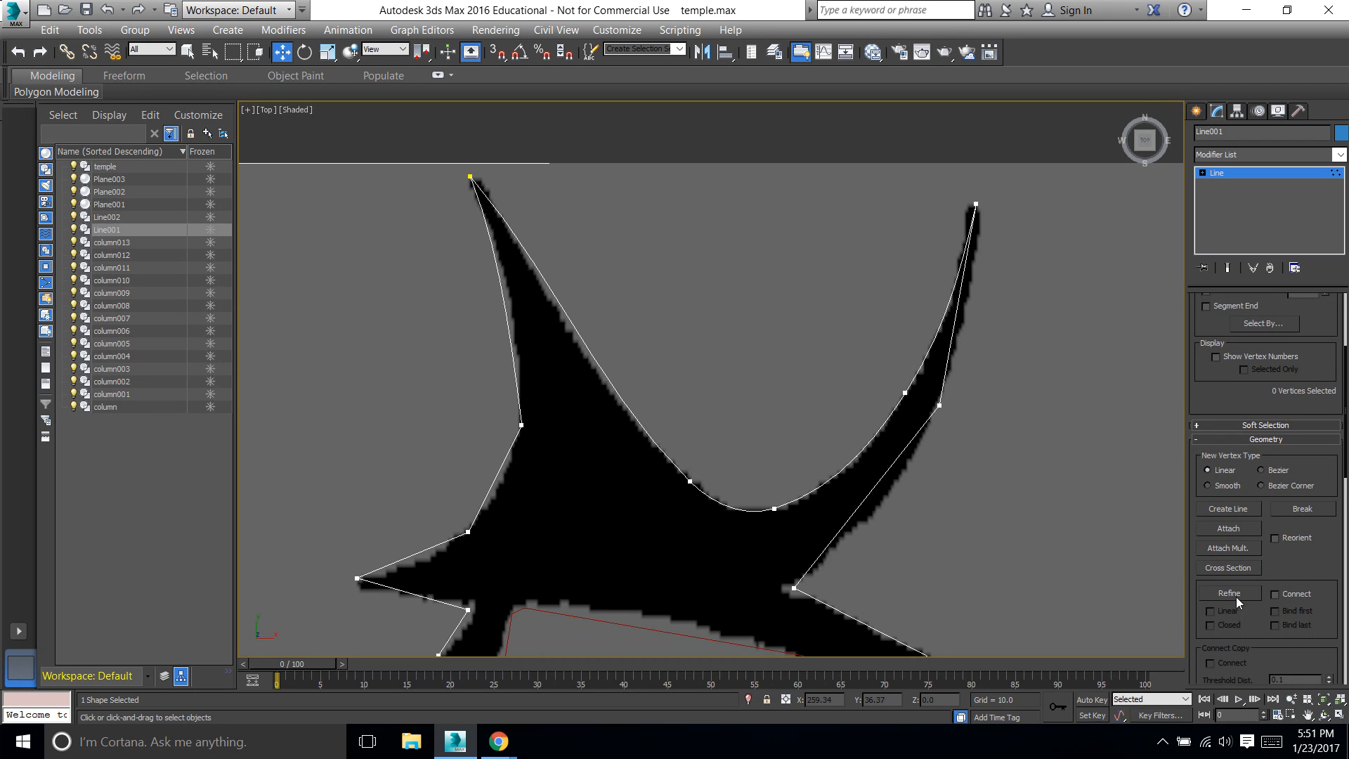
{"action": "left_click", "coordinate": [1231, 593]}
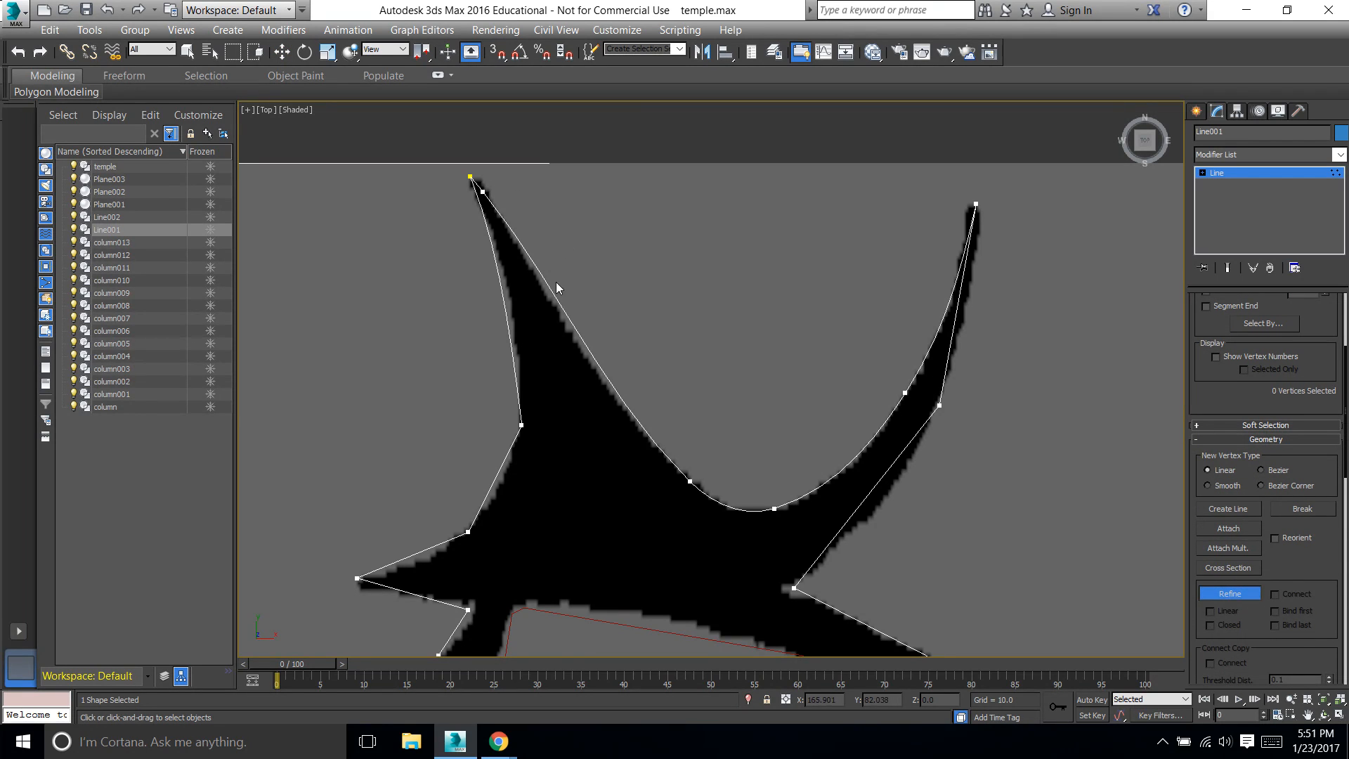
{"action": "key", "text": "w"}
{"action": "left_click", "coordinate": [483, 191]}
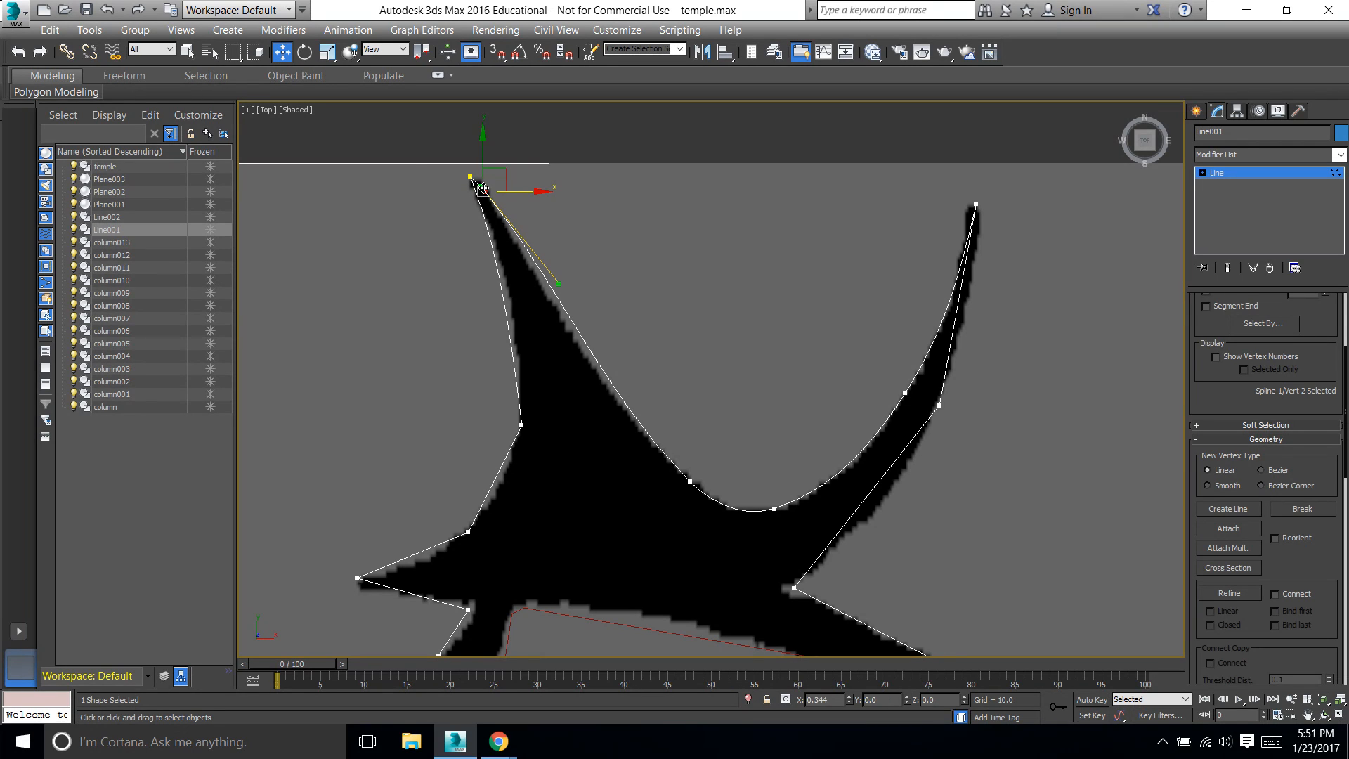
{"action": "left_click_drag", "start_coordinate": [507, 191], "coordinate": [491, 156]}
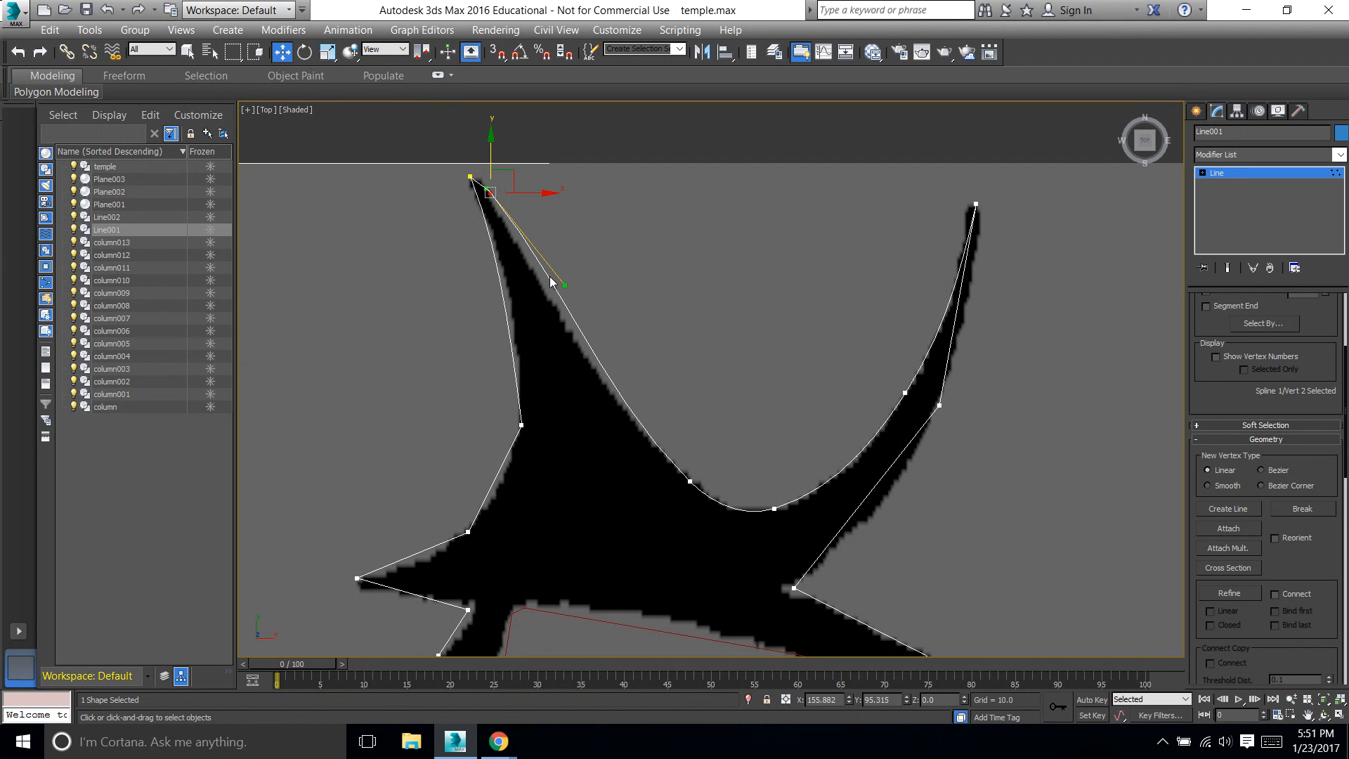
Move the left horn's tip vertex and the inner-edge vertex beside it onto the tip's two corners, fitting the inner edge's curve
{"action": "left_click_drag", "start_coordinate": [566, 286], "coordinate": [564, 315]}
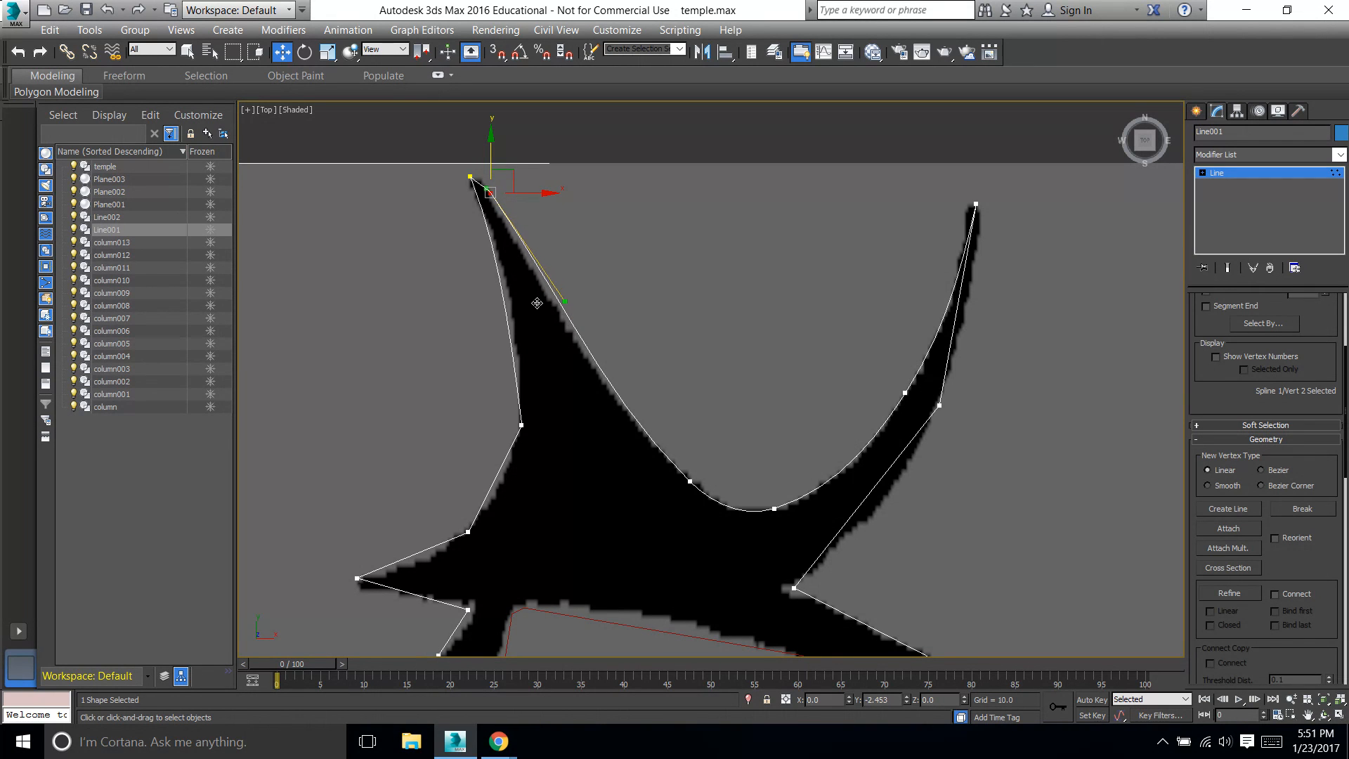
{"action": "left_click", "coordinate": [470, 177]}
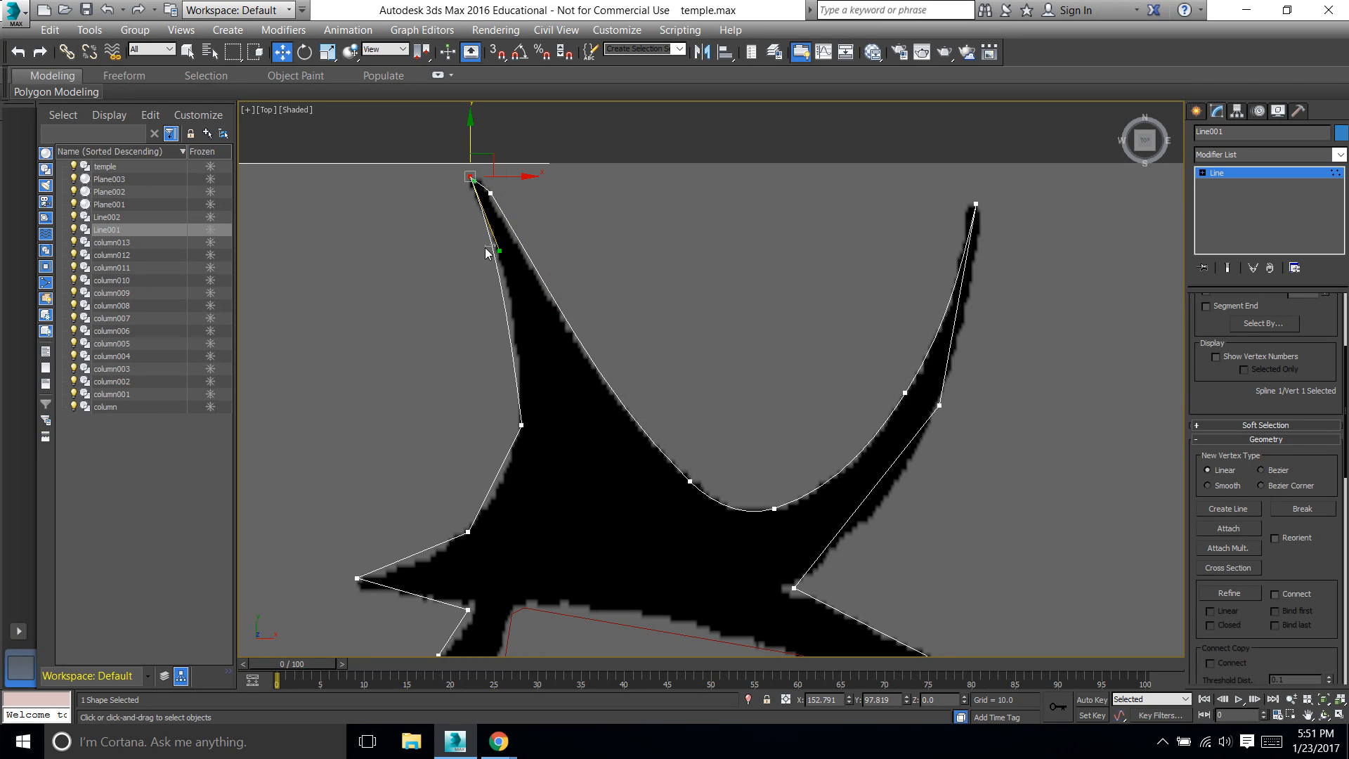
{"action": "mouse_move", "coordinate": [490, 193]}
{"action": "left_mouse_down"}
{"action": "mouse_move", "coordinate": [471, 178]}
{"action": "mouse_move", "coordinate": [497, 179]}
{"action": "left_mouse_up"}
{"action": "left_click", "coordinate": [471, 176]}
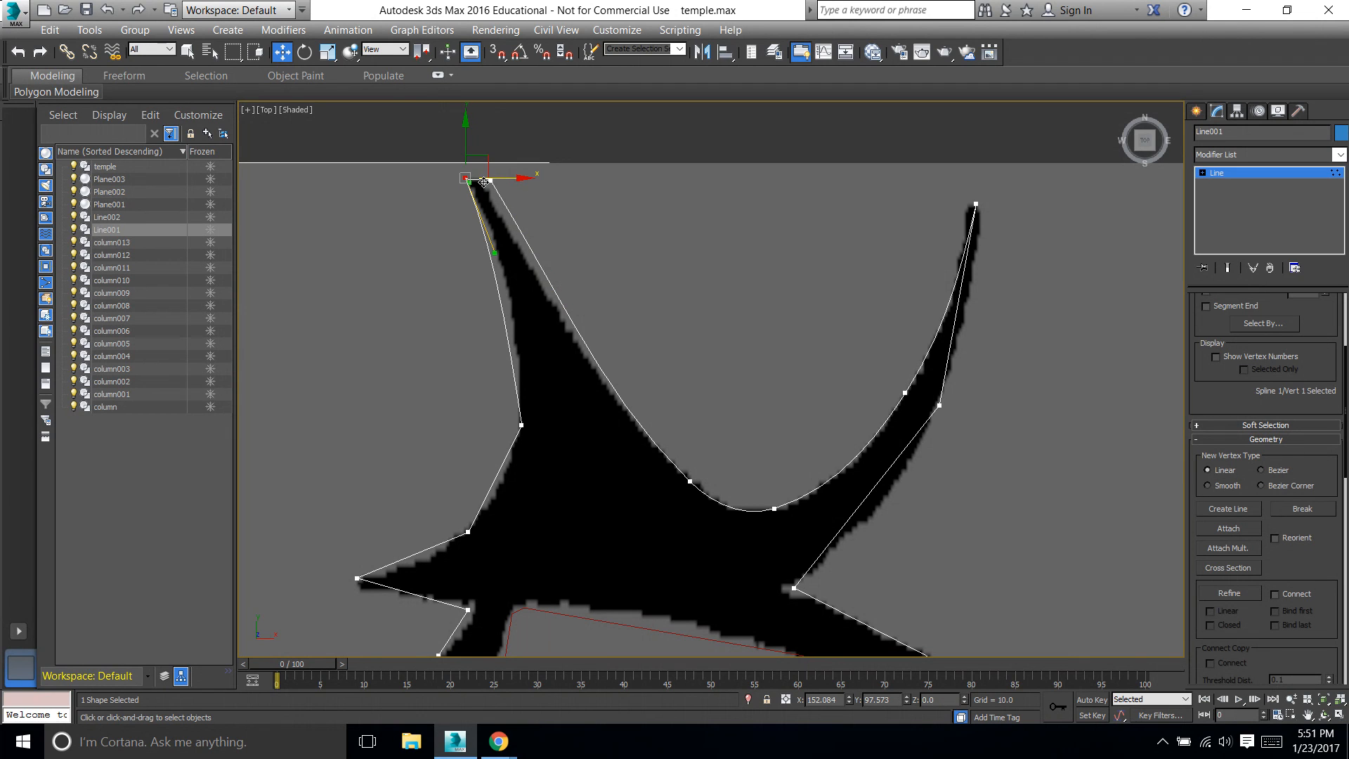
{"action": "left_click", "coordinate": [489, 180]}
{"action": "left_click_drag", "start_coordinate": [513, 183], "coordinate": [503, 185]}
Adjust the left horn tip vertex's Bezier handle so the upper outer edge follows the silhouette
{"action": "left_click", "coordinate": [490, 264]}
{"action": "left_click", "coordinate": [465, 179]}
{"action": "left_click_drag", "start_coordinate": [491, 251], "coordinate": [507, 252]}
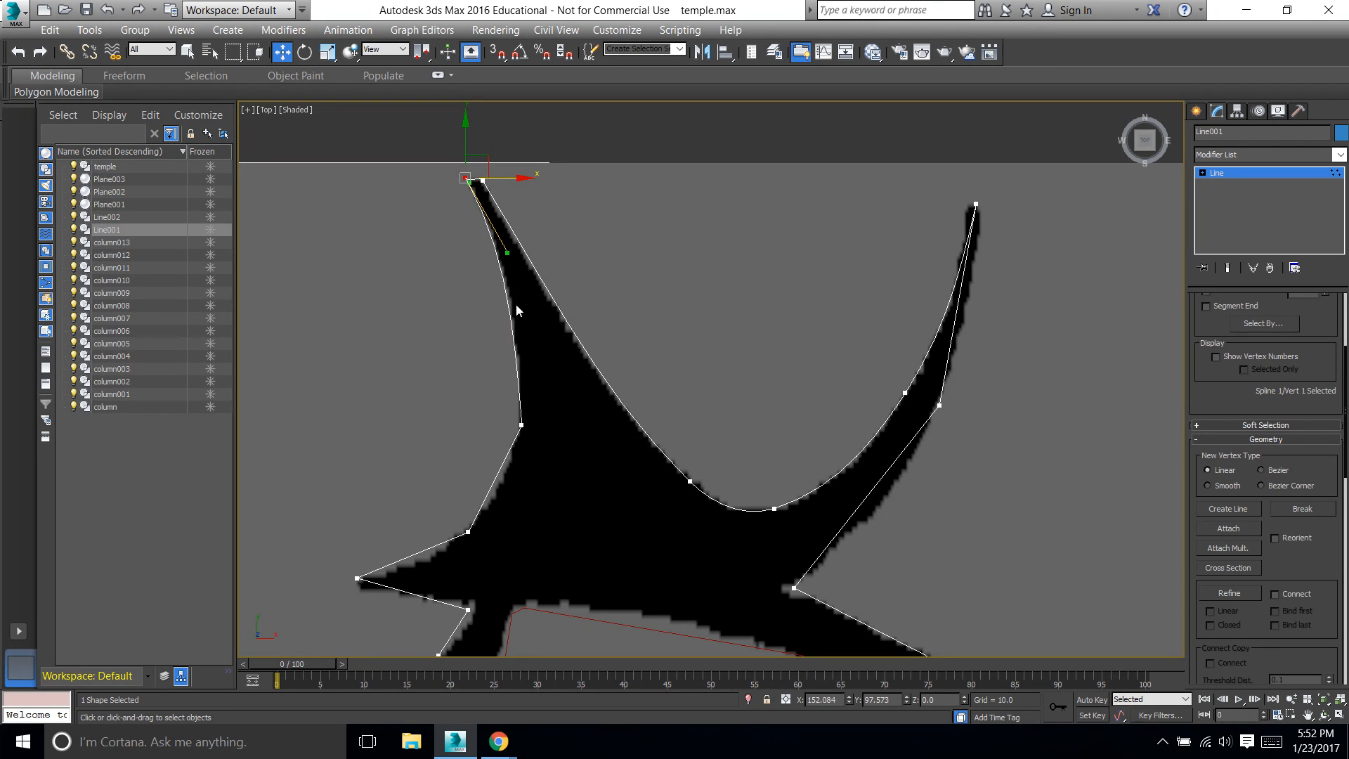
Convert the vertex at the base of the left horn's outer edge to Bezier, align its handles with the silhouette, and shift it slightly outward
{"action": "left_click", "coordinate": [519, 424]}
{"action": "right_click", "coordinate": [516, 419]}
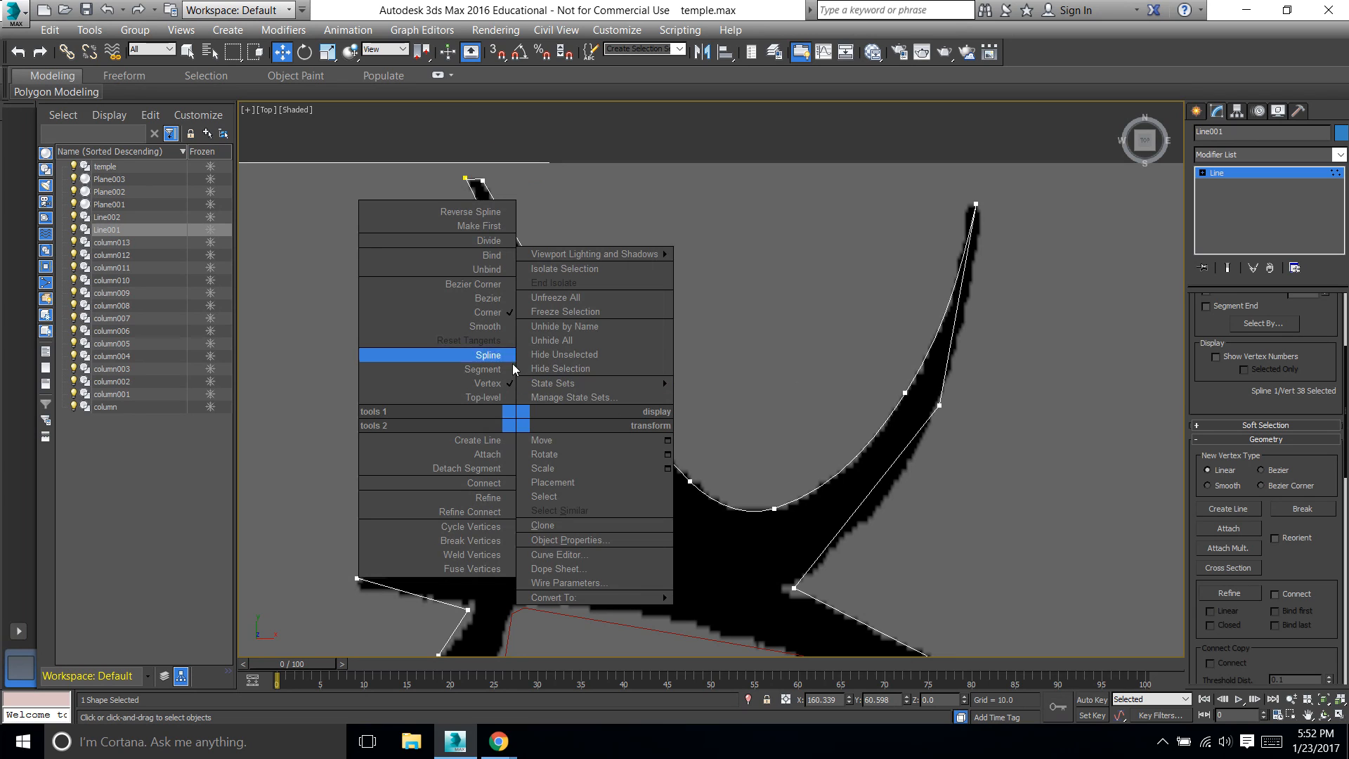
{"action": "left_click", "coordinate": [493, 298]}
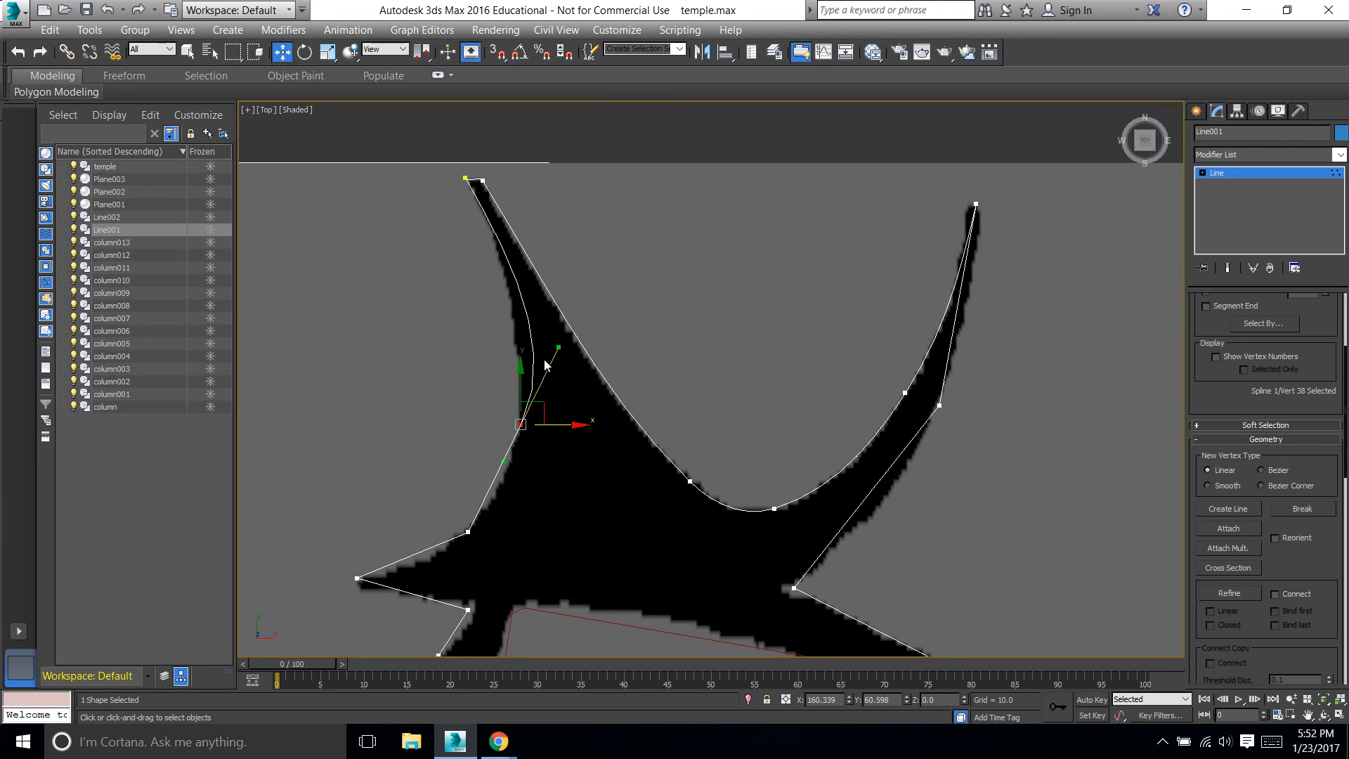
{"action": "left_click_drag", "start_coordinate": [557, 347], "coordinate": [528, 347]}
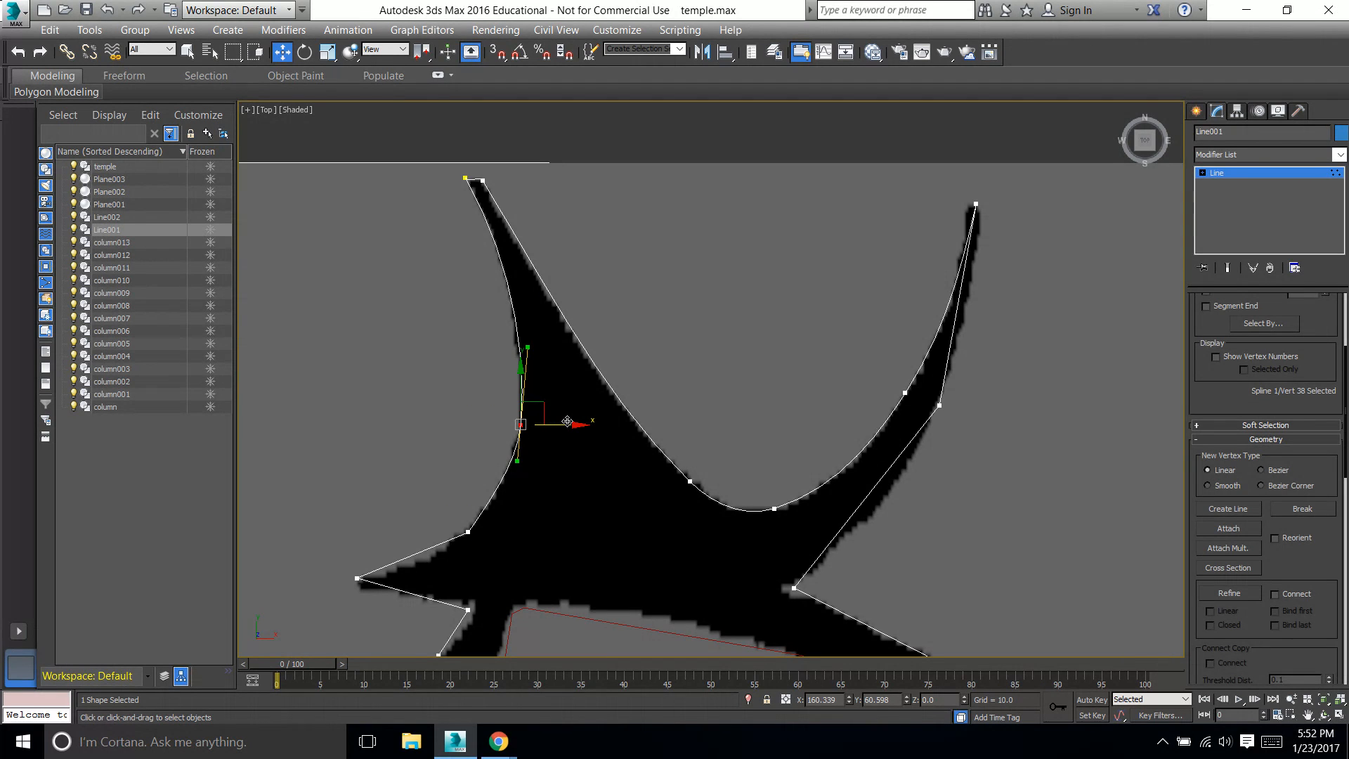
{"action": "left_click_drag", "start_coordinate": [567, 422], "coordinate": [558, 422]}
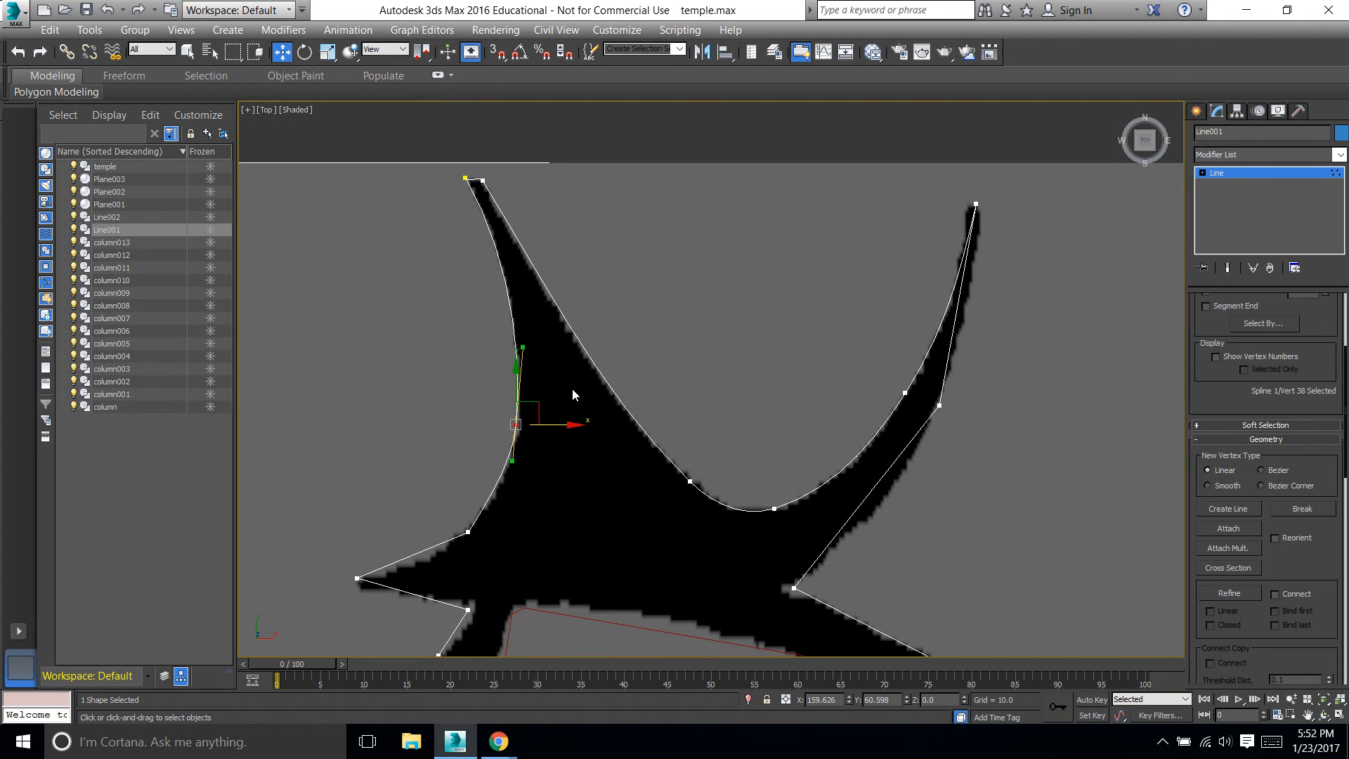
{"action": "left_click", "coordinate": [589, 269]}
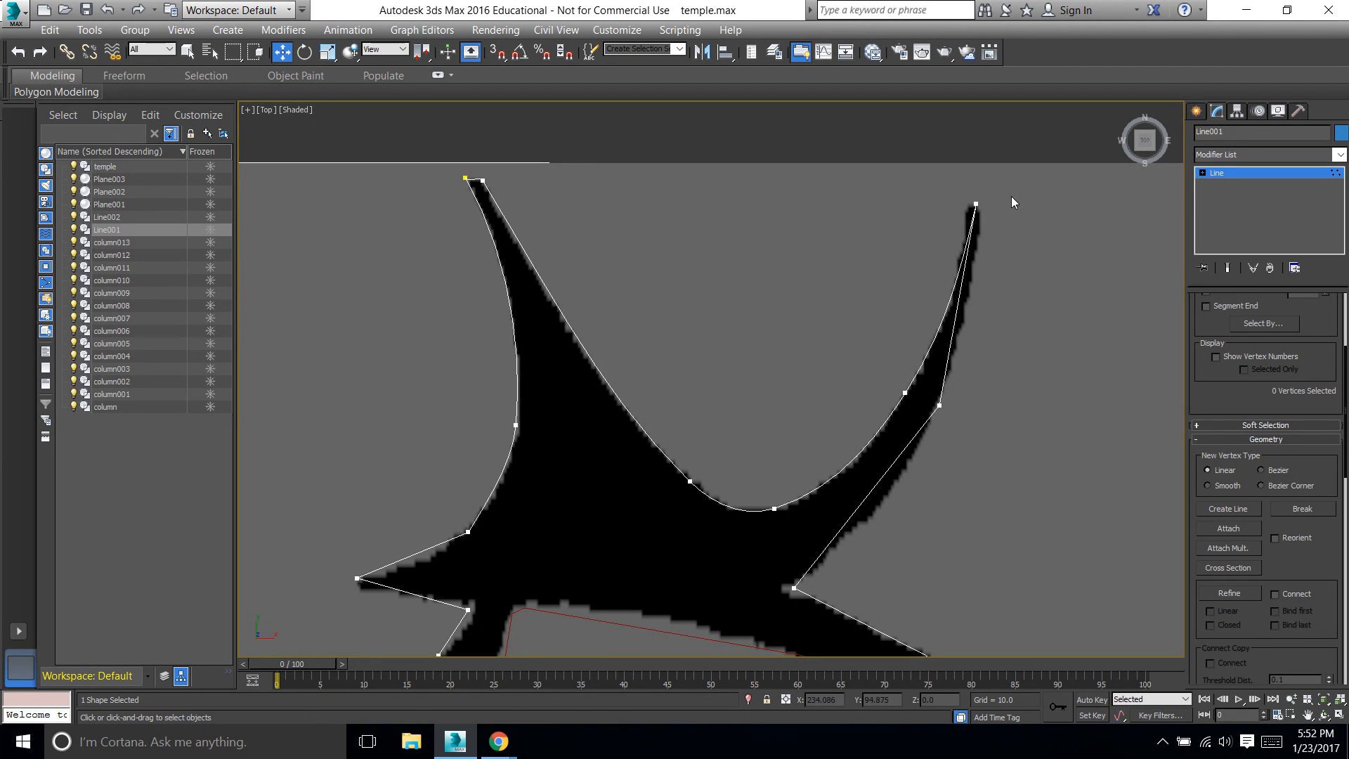
Convert the right horn's tip vertex to Bezier Corner and bend the horn's upper outer edge along the silhouette
{"action": "right_click", "coordinate": [972, 204]}
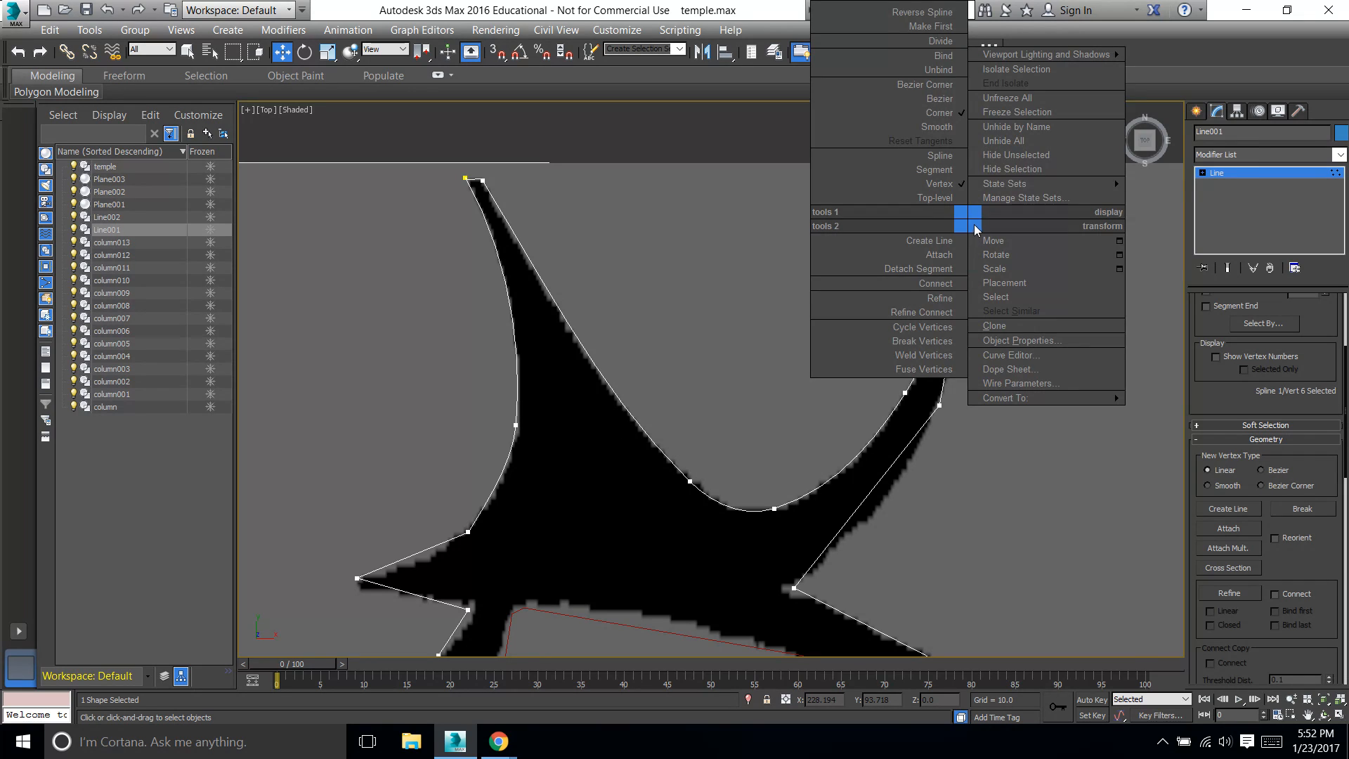
{"action": "left_click", "coordinate": [945, 105]}
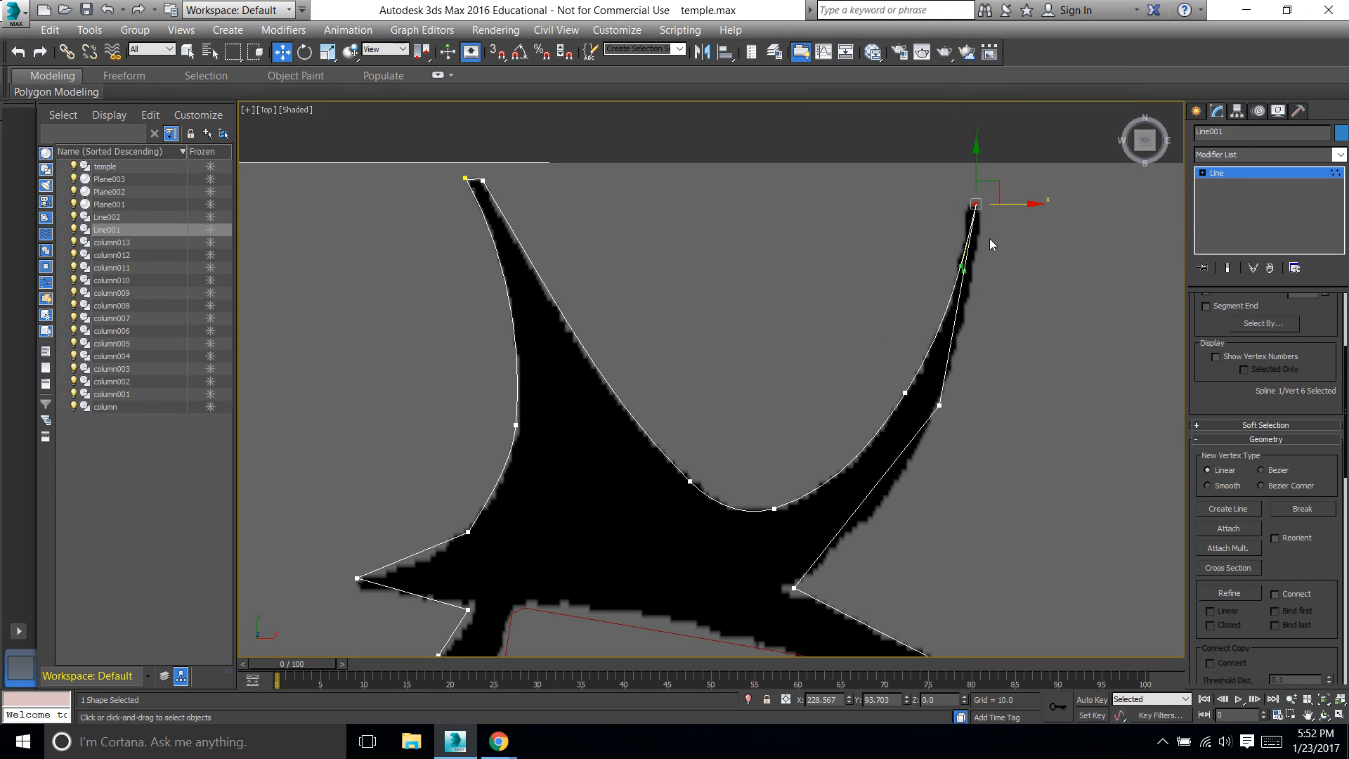
{"action": "mouse_move", "coordinate": [961, 270]}
{"action": "left_mouse_down"}
{"action": "mouse_move", "coordinate": [983, 271]}
{"action": "mouse_move", "coordinate": [953, 267]}
{"action": "left_mouse_up"}
Convert the lower vertex on the right horn's outer edge to Bezier and fit its position and handles to the silhouette
{"action": "left_click", "coordinate": [944, 408]}
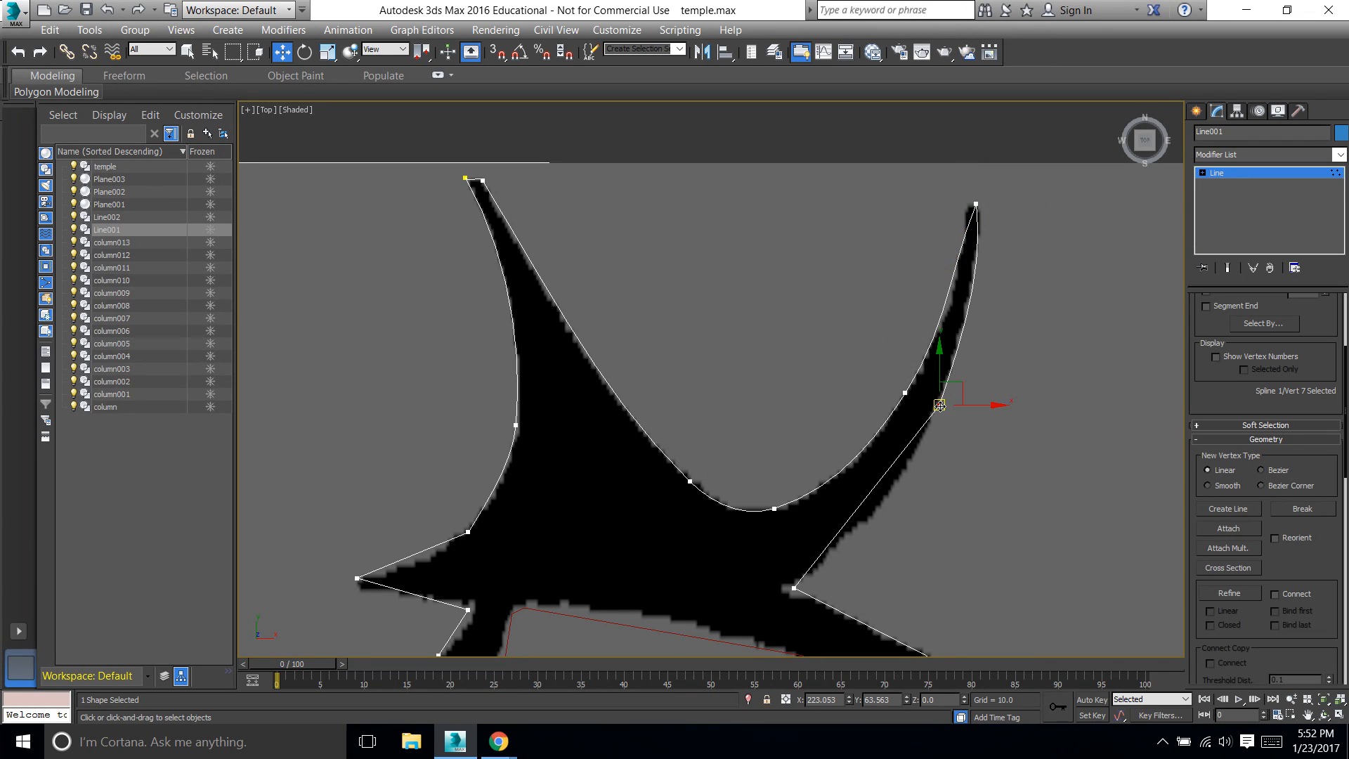
{"action": "right_click", "coordinate": [942, 406]}
{"action": "left_click", "coordinate": [909, 281]}
{"action": "left_click_drag", "start_coordinate": [911, 481], "coordinate": [912, 482]}
{"action": "left_click_drag", "start_coordinate": [986, 405], "coordinate": [982, 405]}
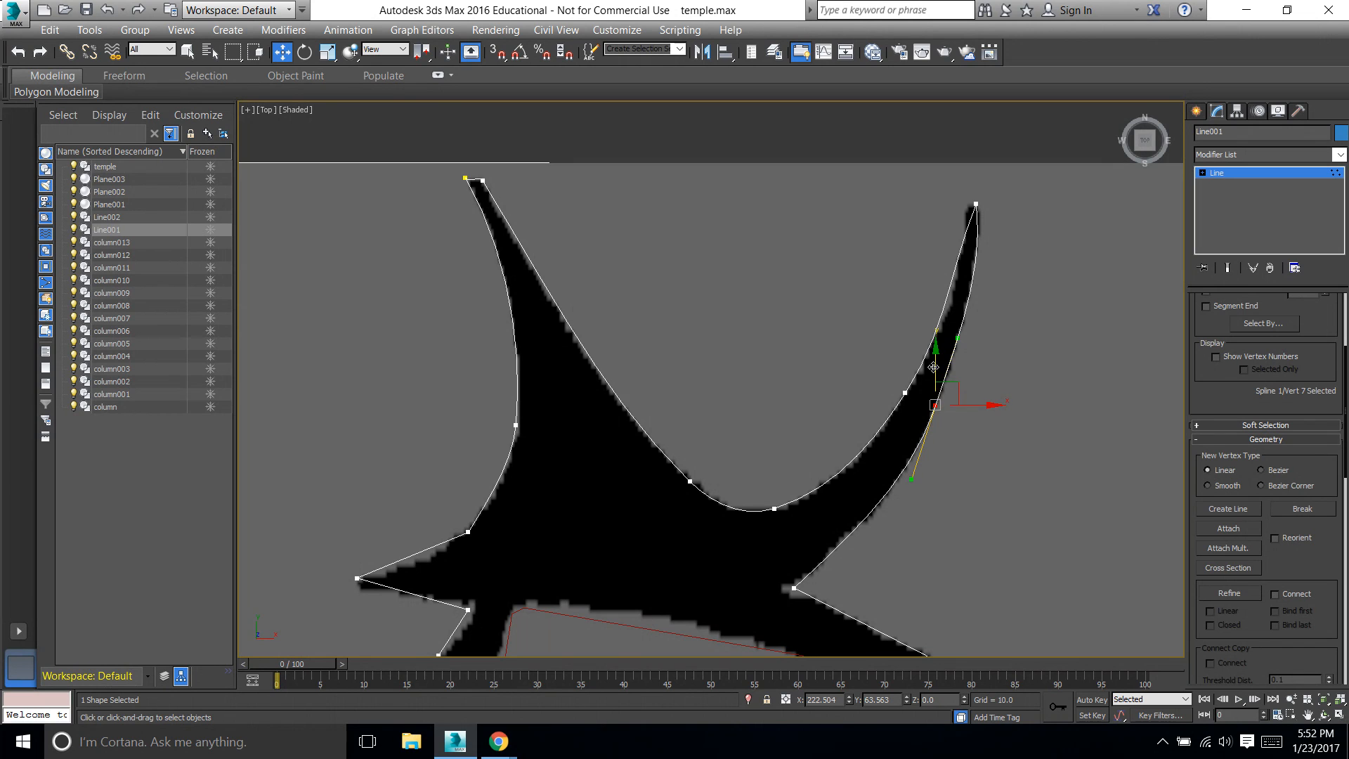
{"action": "mouse_move", "coordinate": [952, 335]}
{"action": "left_mouse_down"}
{"action": "mouse_move", "coordinate": [952, 318]}
{"action": "mouse_move", "coordinate": [951, 347]}
{"action": "mouse_move", "coordinate": [952, 336]}
{"action": "left_mouse_up"}
{"action": "left_click", "coordinate": [1008, 383]}
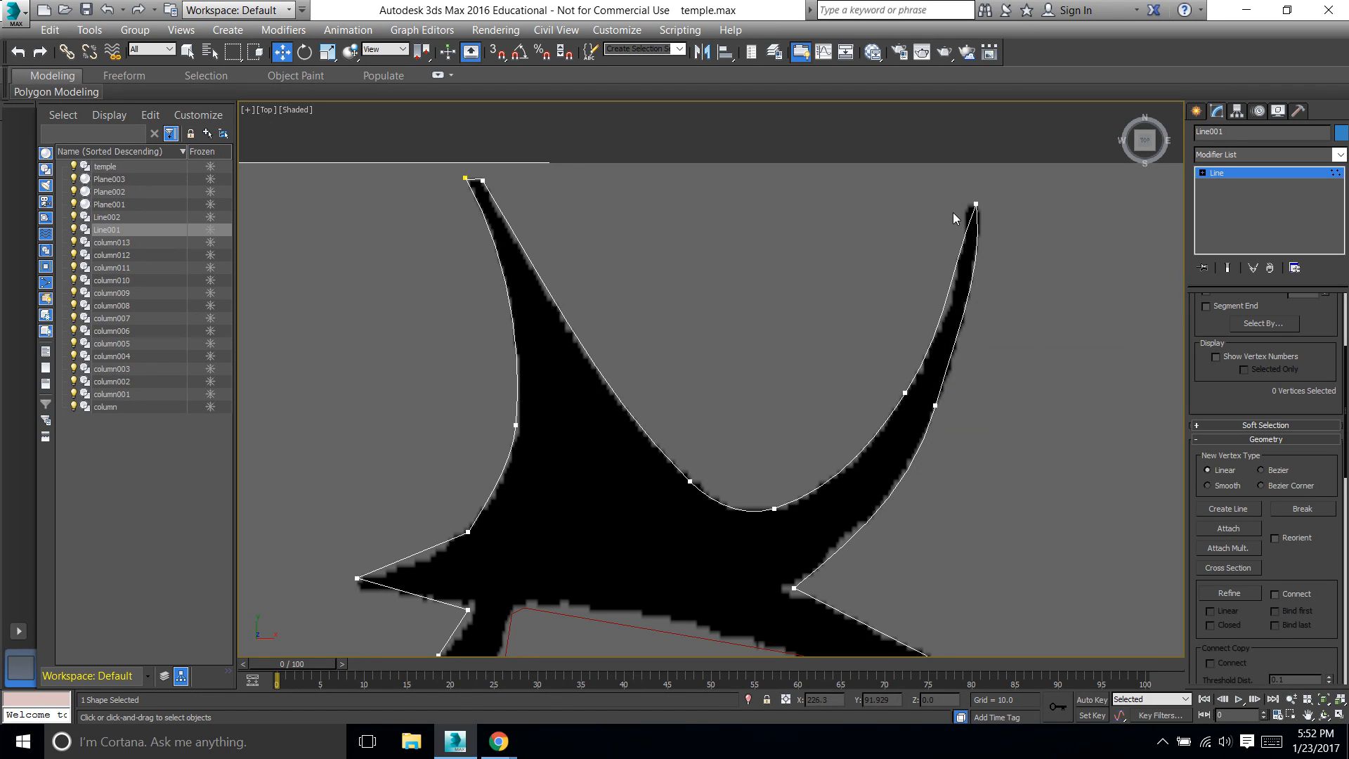
Refine the right horn's inner edge with a vertex just below the tip, move it to the tip's inner corner, and fit its handle
{"action": "left_click", "coordinate": [1229, 594]}
{"action": "left_click", "coordinate": [968, 222]}
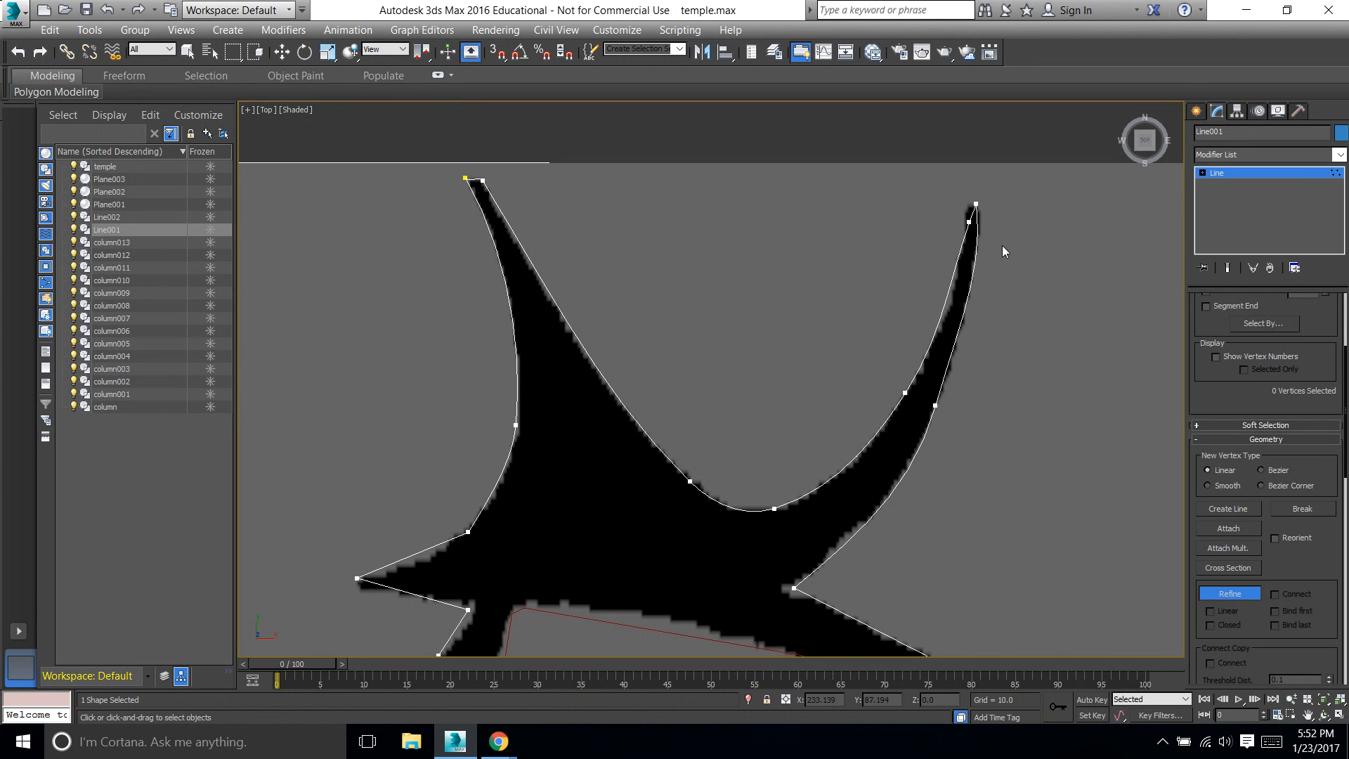
{"action": "left_click", "coordinate": [282, 52]}
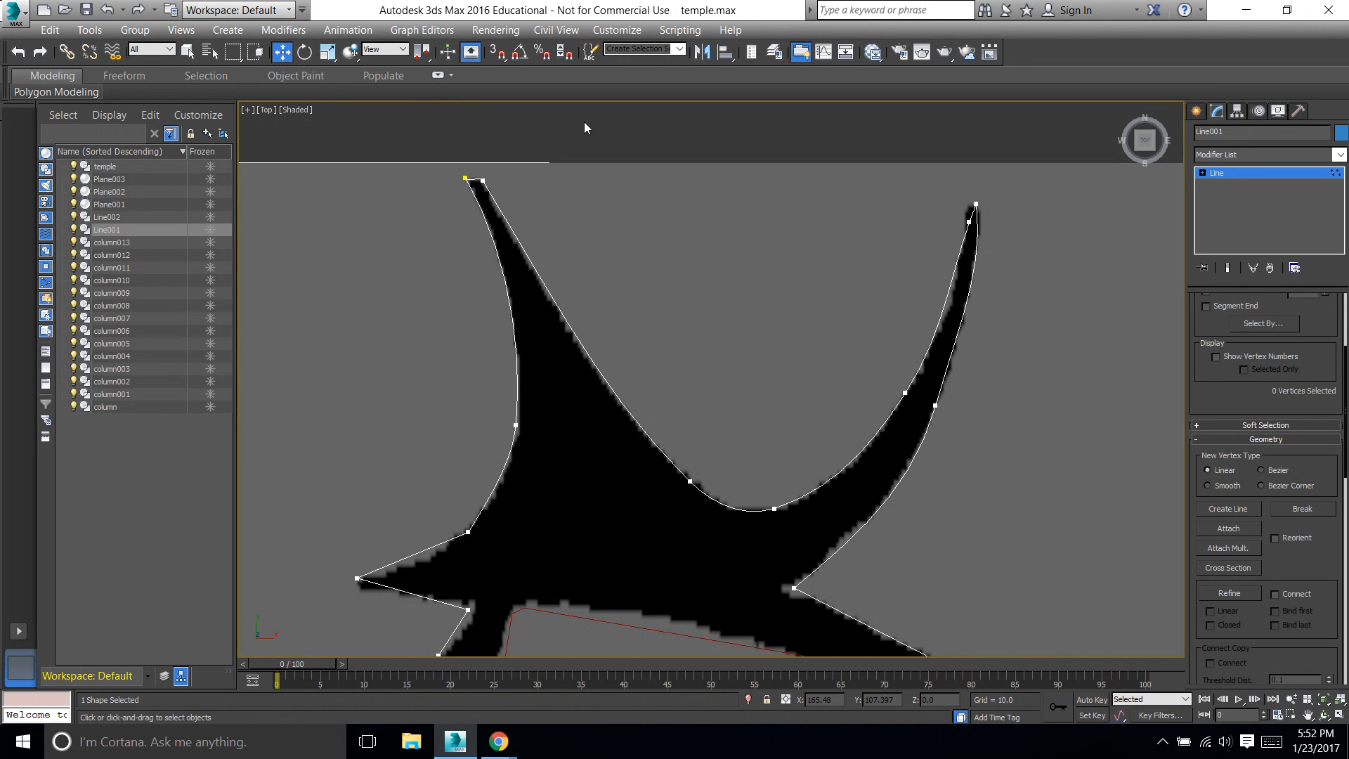
{"action": "left_click", "coordinate": [968, 220]}
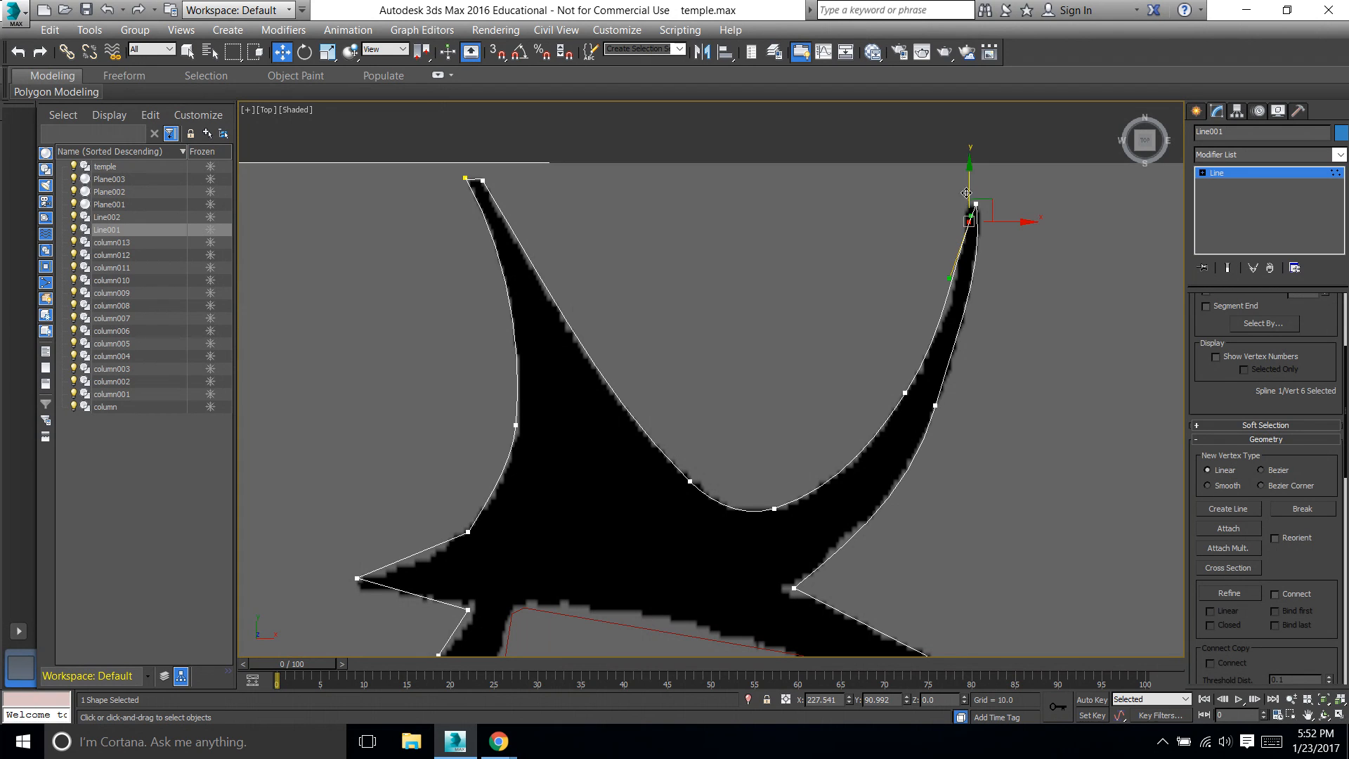
{"action": "left_click_drag", "start_coordinate": [963, 186], "coordinate": [1006, 208]}
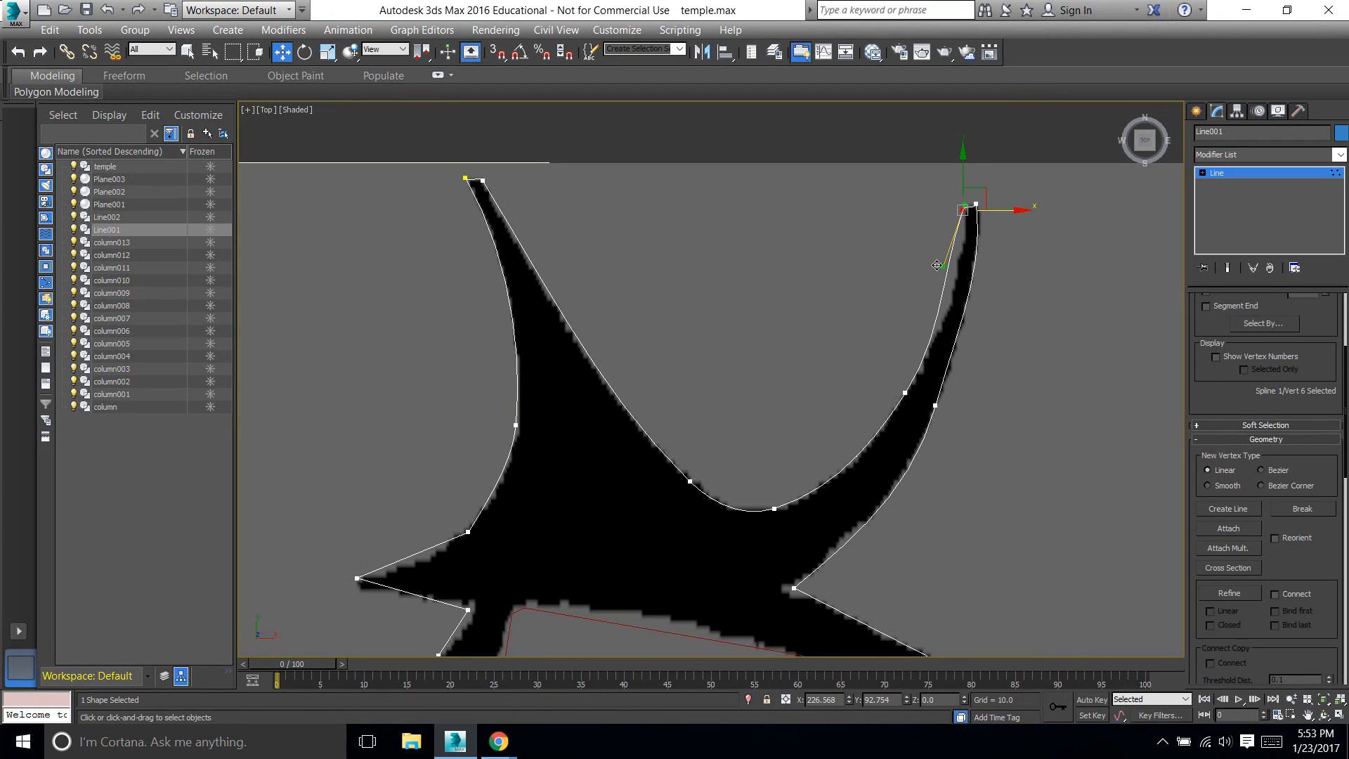
{"action": "left_click_drag", "start_coordinate": [942, 267], "coordinate": [949, 266]}
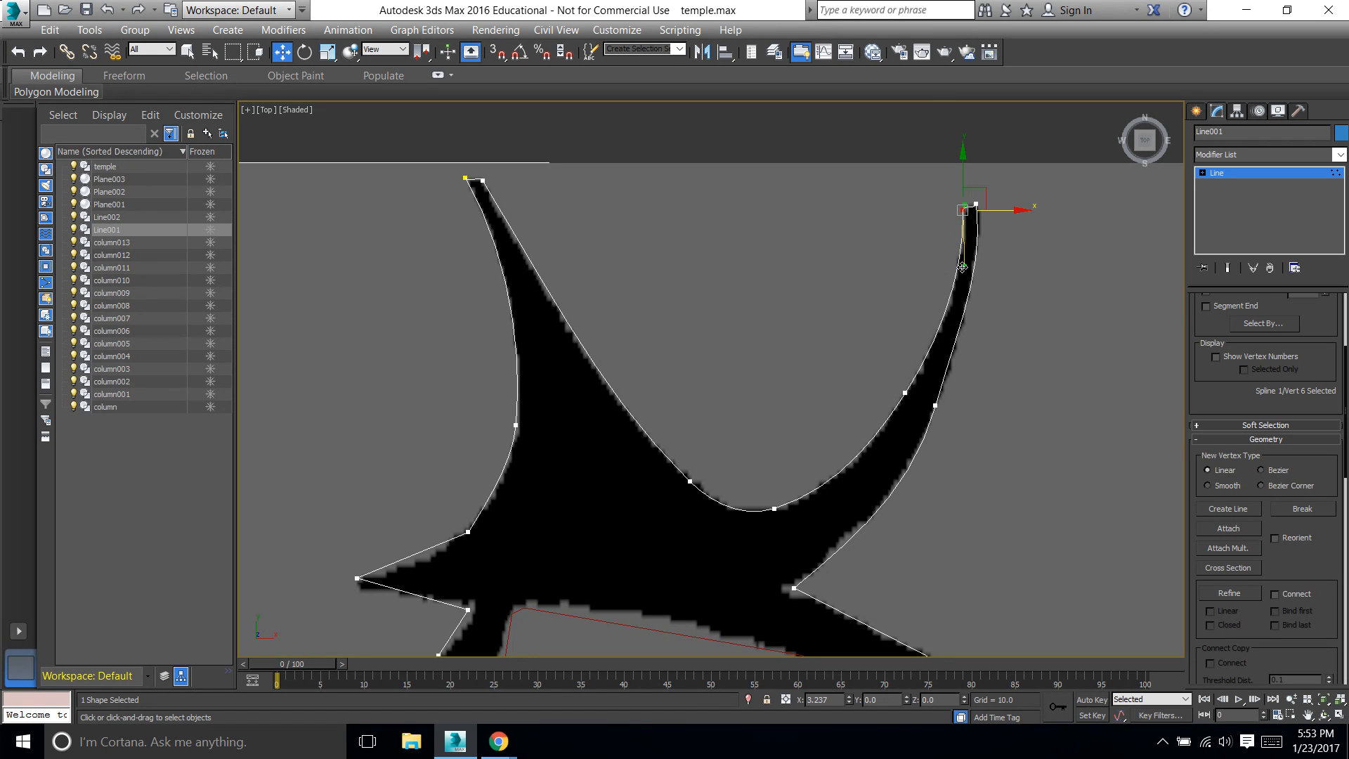
{"action": "left_click", "coordinate": [1009, 271]}
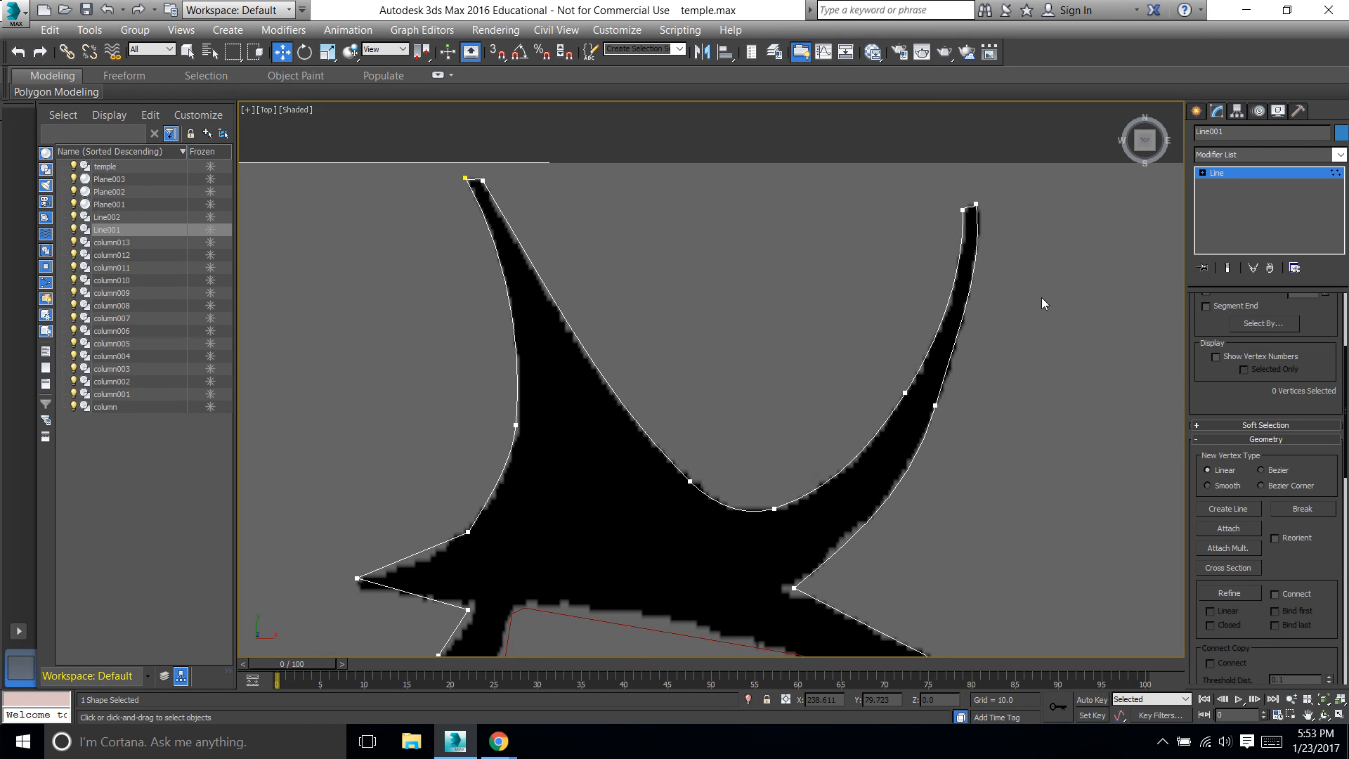